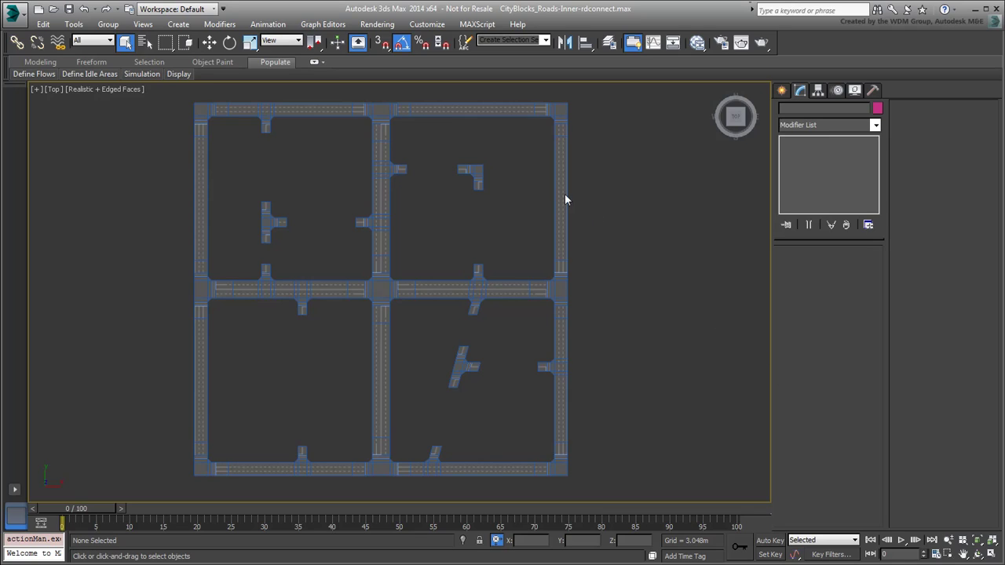
Turn on 3D snapping and check in the snap settings that Midpoint is the active snap type
{"action": "left_click", "coordinate": [380, 44]}
{"action": "right_click", "coordinate": [382, 45]}
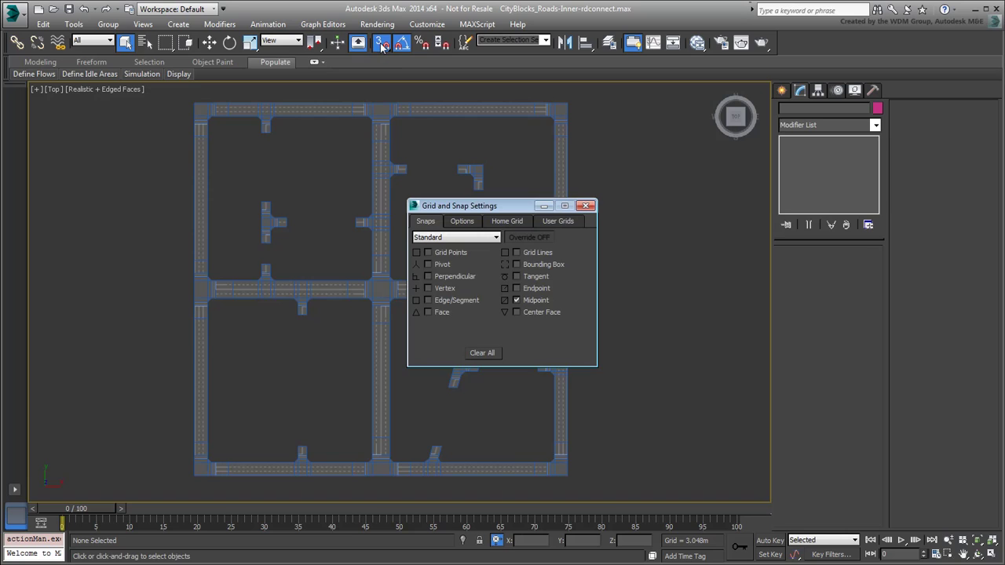
{"action": "left_click", "coordinate": [586, 206]}
Draw a Line spline joining the midpoints of the two road stubs in the lower-left city block
{"action": "left_click", "coordinate": [781, 91]}
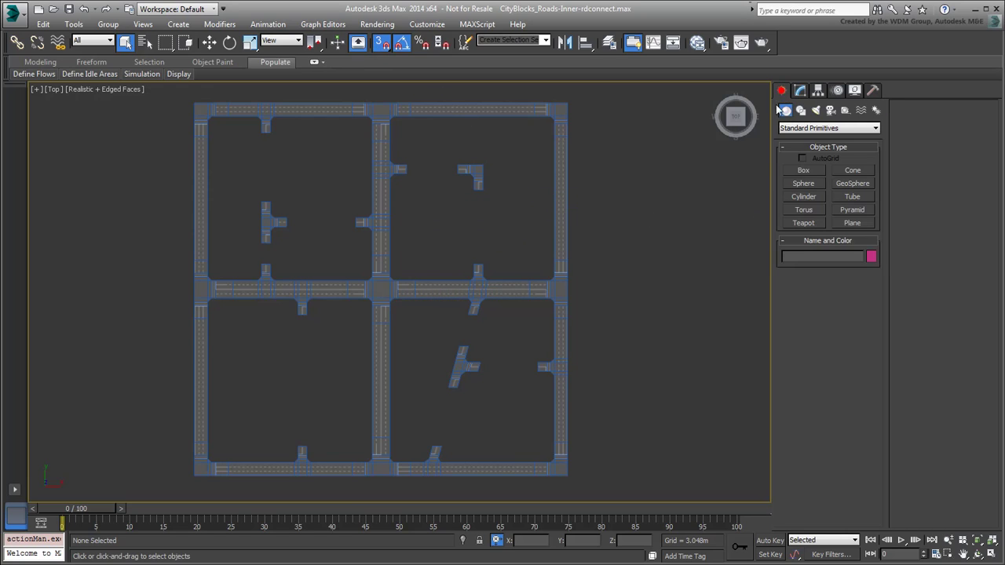
{"action": "left_click", "coordinate": [800, 111]}
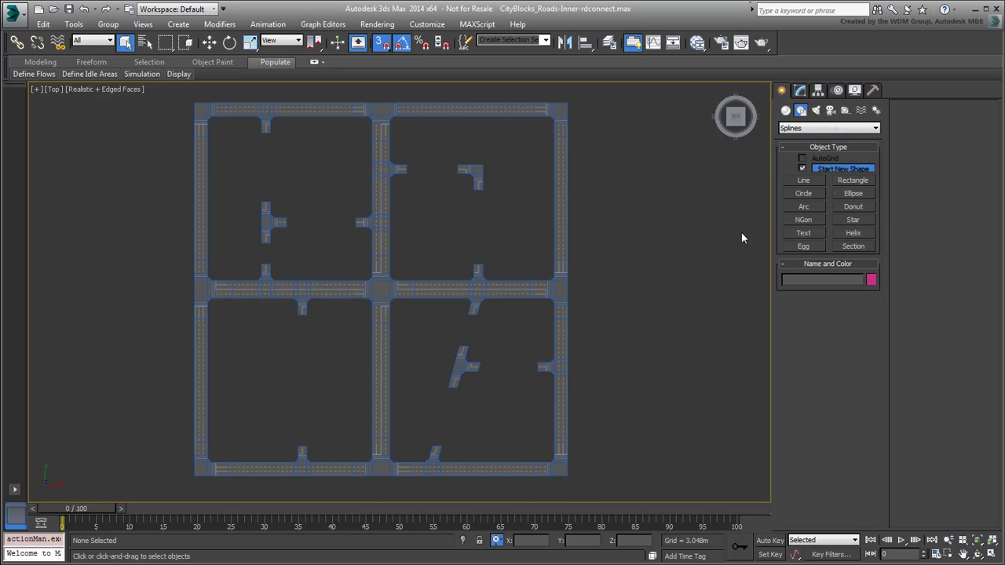
{"action": "left_click", "coordinate": [803, 182]}
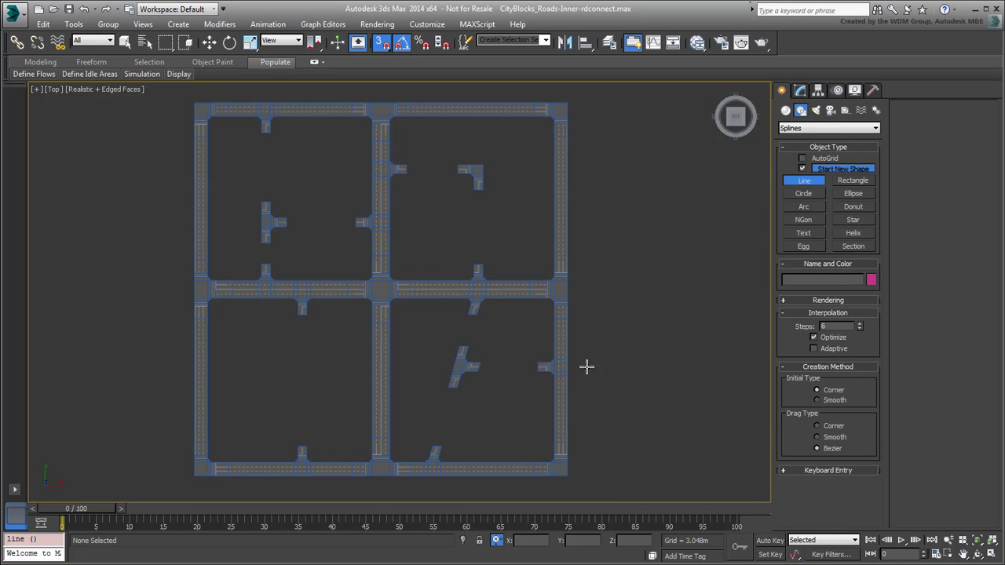
{"action": "left_click", "coordinate": [303, 447]}
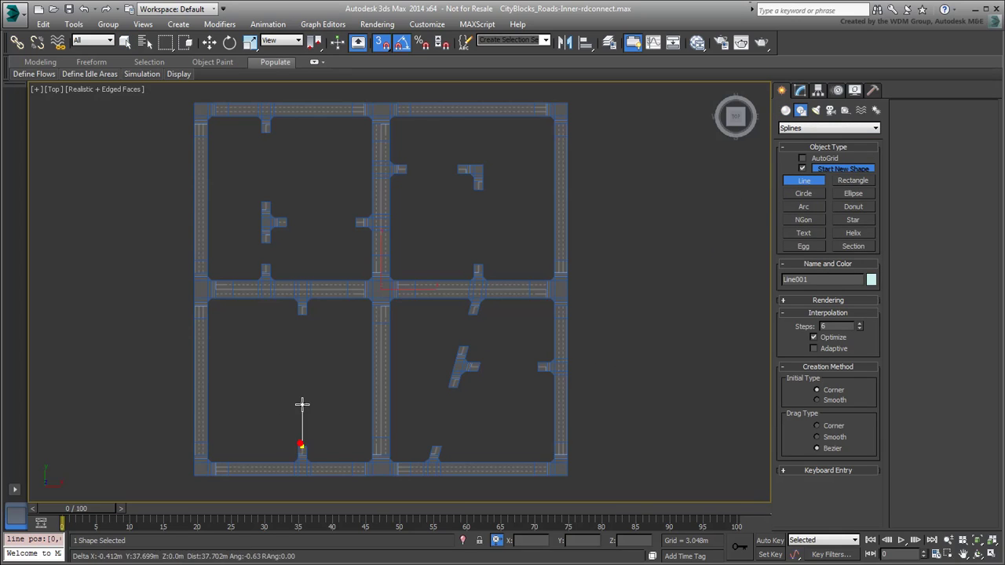
{"action": "left_click", "coordinate": [303, 316]}
{"action": "right_click", "coordinate": [334, 369]}
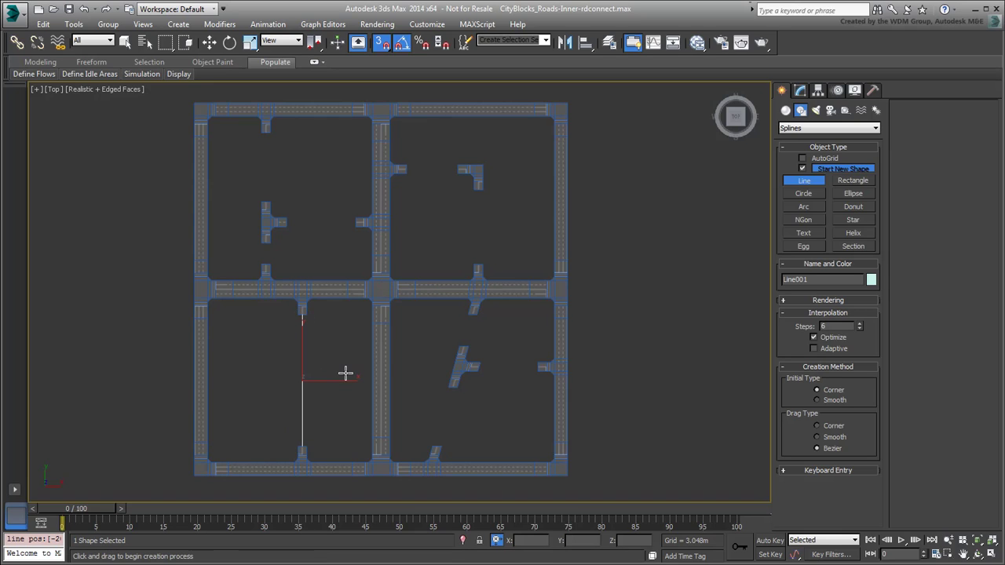
Disable Start New Shape and add a slanted line through the T-intersection between the lower and upper stubs of the lower-right block
{"action": "left_click", "coordinate": [802, 169]}
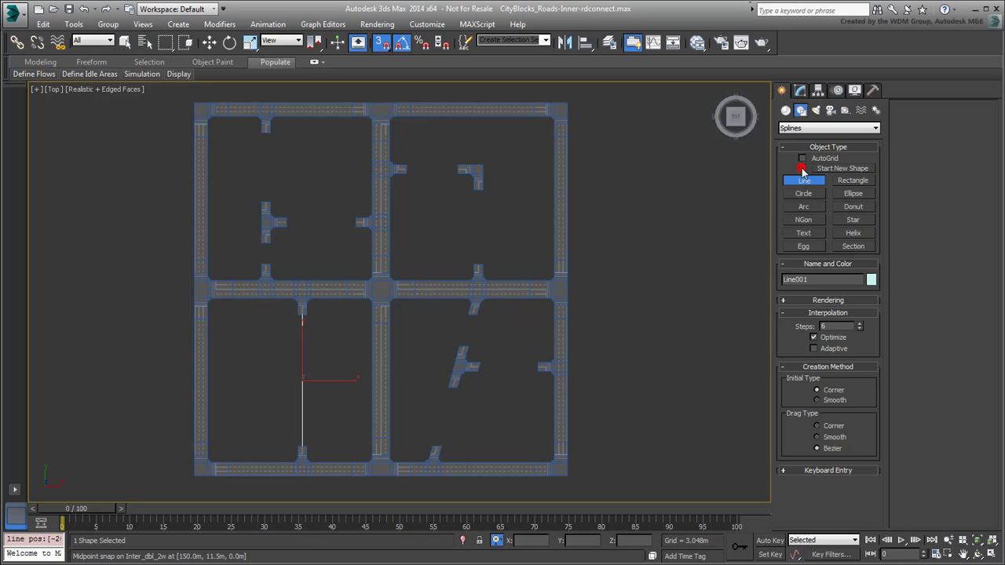
{"action": "left_click", "coordinate": [437, 446]}
{"action": "left_click", "coordinate": [463, 346]}
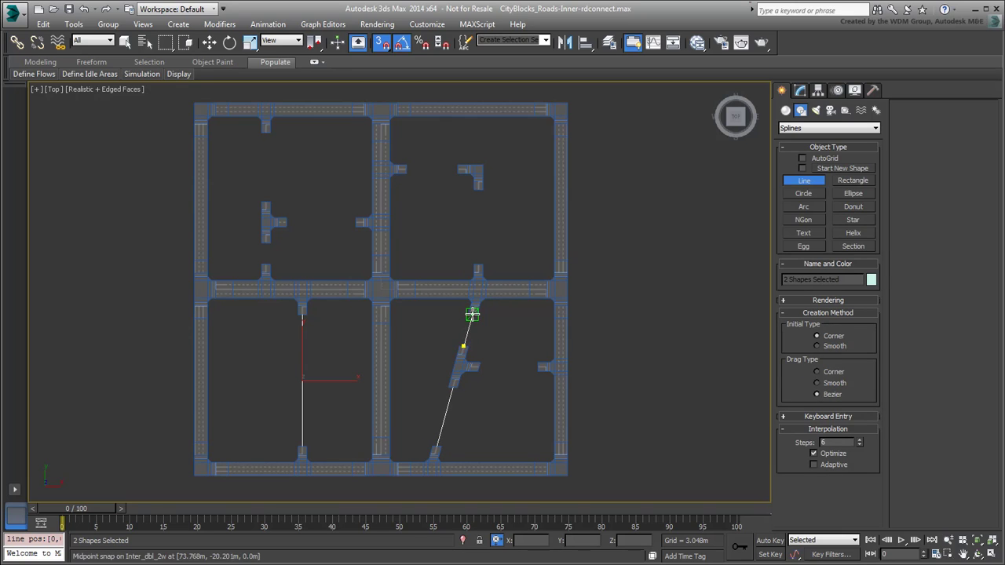
{"action": "left_click", "coordinate": [473, 314]}
{"action": "right_click", "coordinate": [487, 334]}
Add a horizontal line from the slanted T-intersection's side arm to the east stub of the lower-right block
{"action": "left_click", "coordinate": [478, 367]}
{"action": "left_click", "coordinate": [538, 367]}
{"action": "right_click", "coordinate": [534, 363]}
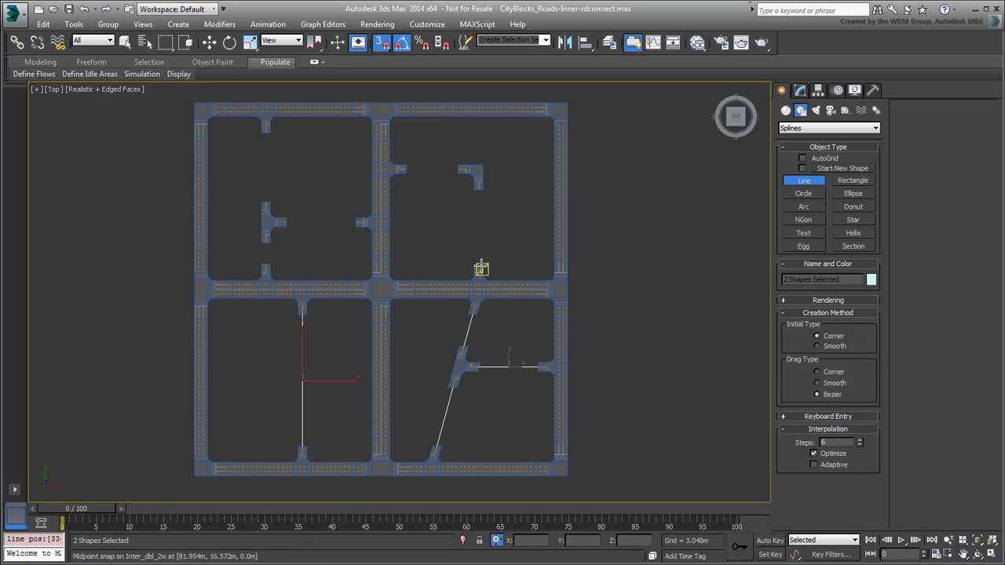
Add a line in the upper-right block from the lower stub through both ends of the L-shaped corner to the west stub
{"action": "left_click", "coordinate": [479, 270]}
{"action": "left_click", "coordinate": [478, 186]}
{"action": "left_click", "coordinate": [458, 169]}
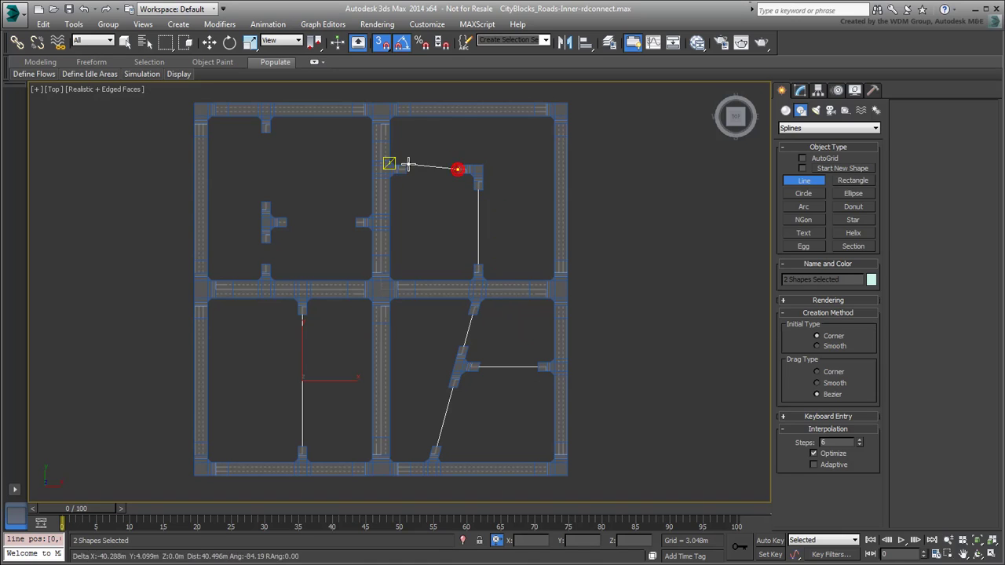
{"action": "left_click", "coordinate": [399, 168]}
{"action": "right_click", "coordinate": [396, 165]}
Add a vertical line in the upper-left block from the top stub through the T-intersection to the bottom stub
{"action": "left_click", "coordinate": [265, 132]}
{"action": "left_click", "coordinate": [265, 201]}
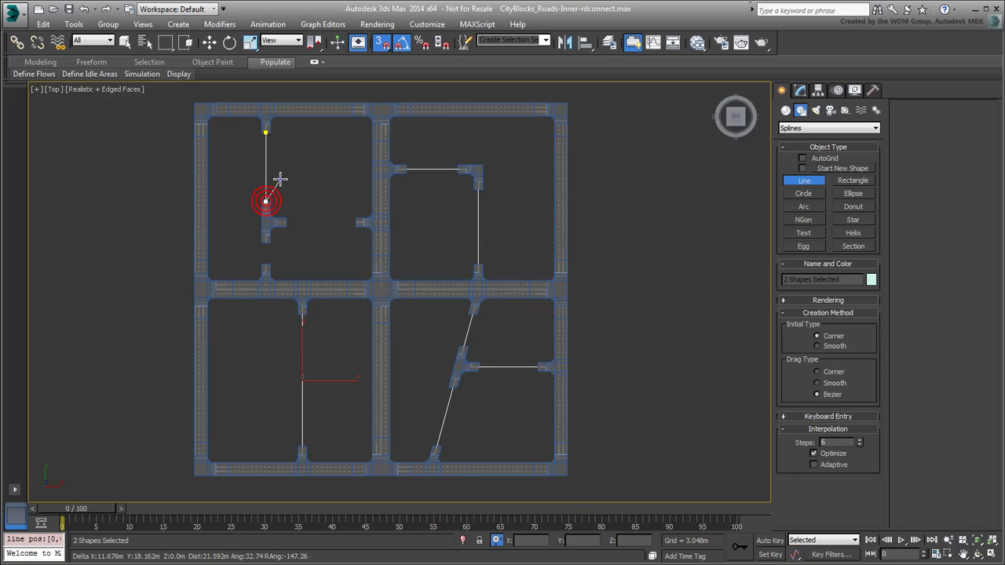
{"action": "left_click", "coordinate": [265, 264]}
{"action": "right_click", "coordinate": [265, 264]}
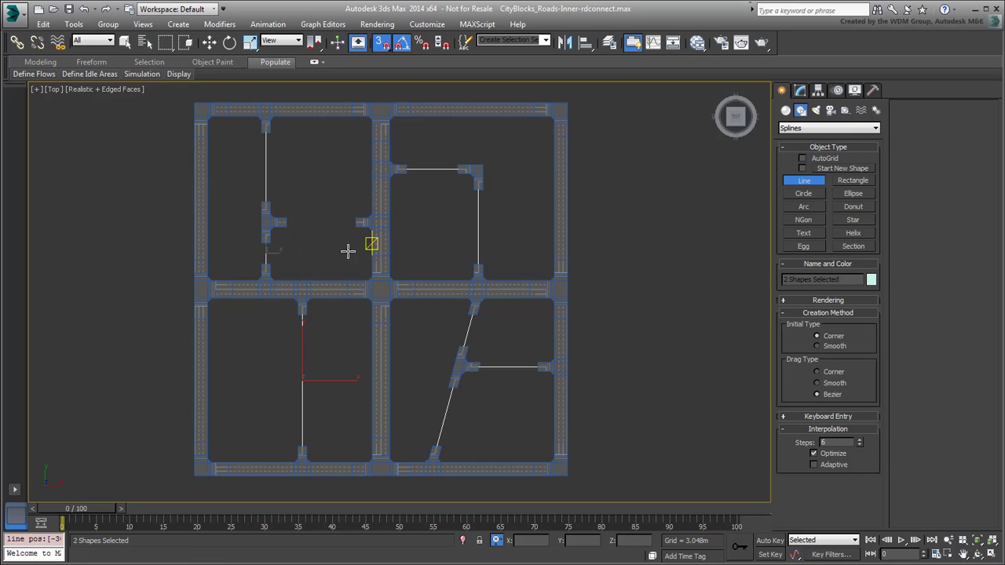
Draw a horizontal line as a separate shape from the upper-left T-intersection to the east stub, and turn off snapping
{"action": "left_click", "coordinate": [836, 169]}
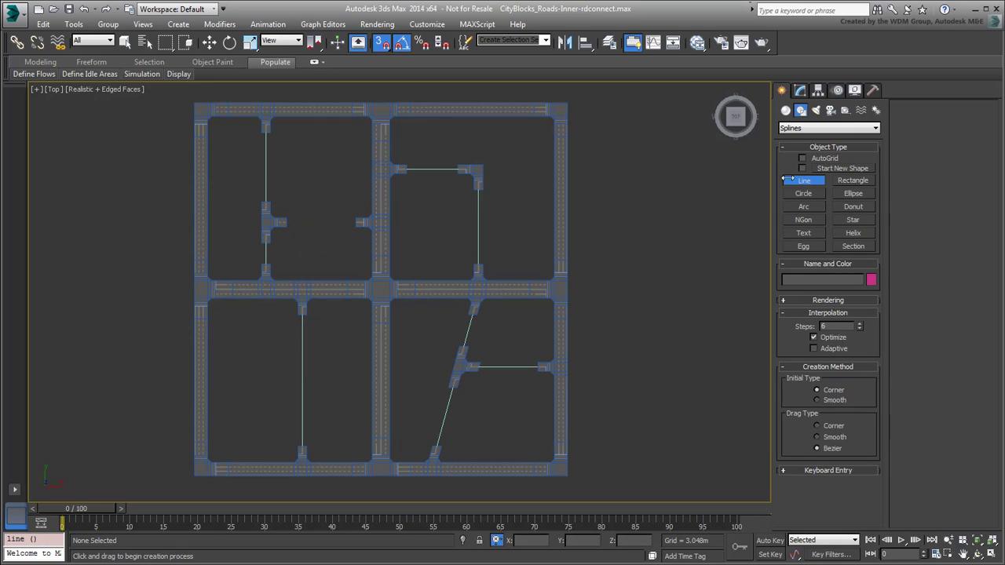
{"action": "left_click", "coordinate": [288, 221]}
{"action": "left_click", "coordinate": [357, 223]}
{"action": "right_click", "coordinate": [333, 275]}
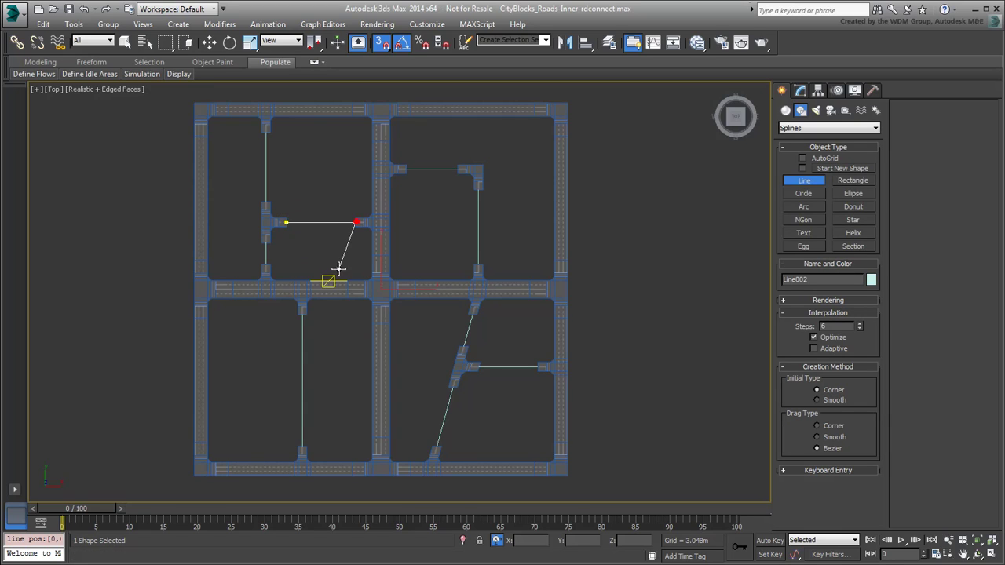
{"action": "right_click", "coordinate": [651, 274]}
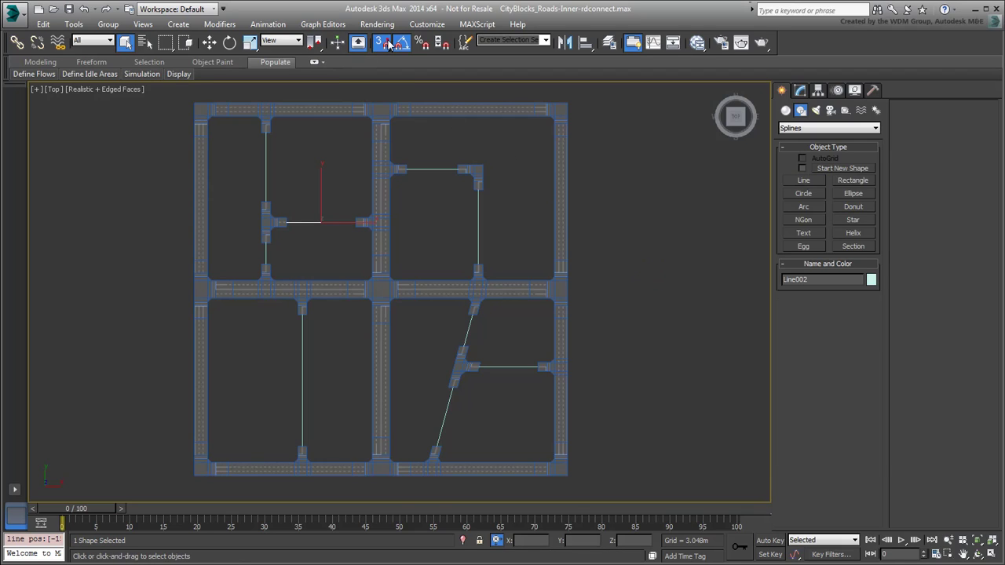
{"action": "left_click", "coordinate": [385, 44]}
{"action": "left_click", "coordinate": [685, 282]}
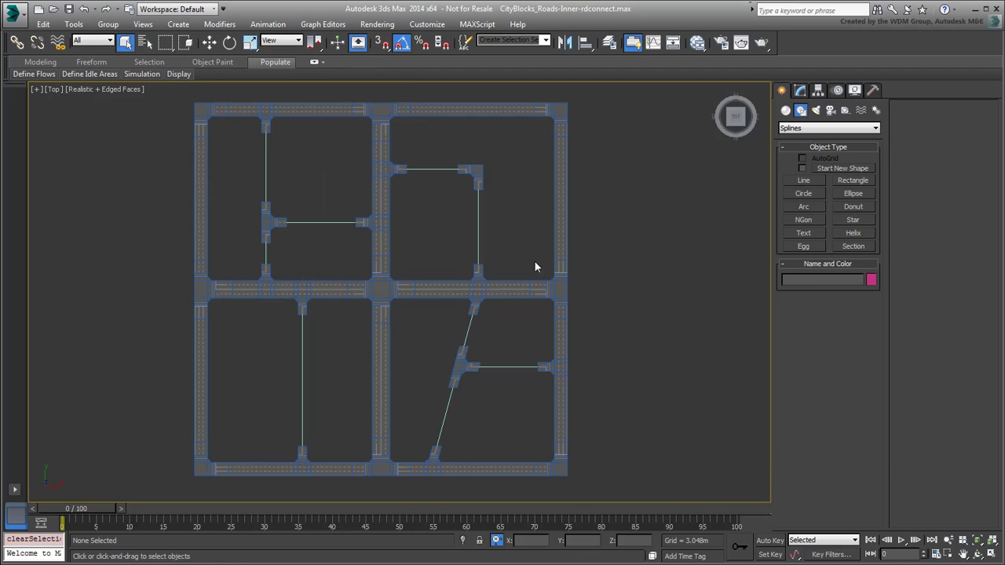
Select the multi-part road spline in a four-viewport layout and apply a Sweep modifier to it
{"action": "left_click", "coordinate": [478, 233]}
{"action": "key", "text": "alt+w"}
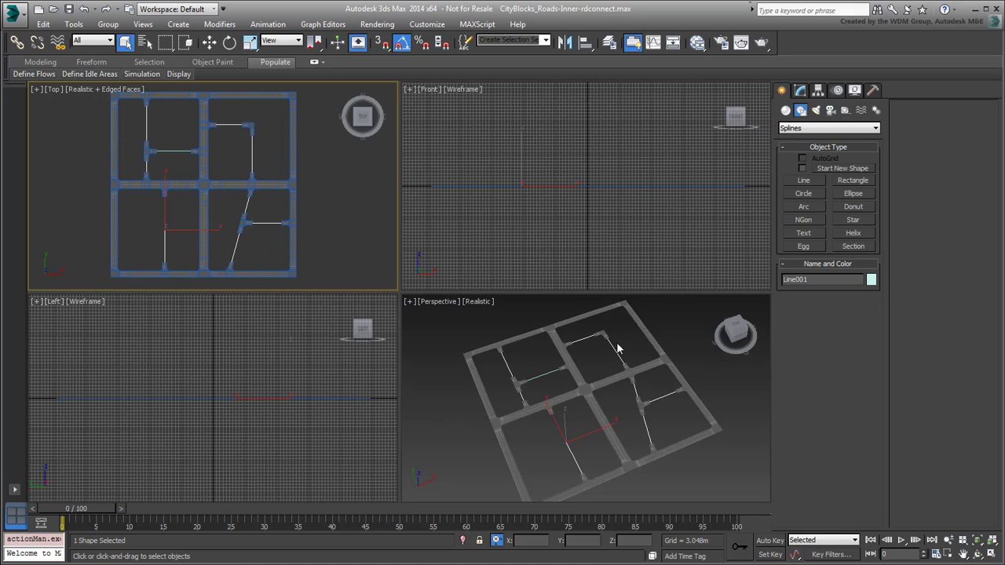
{"action": "scroll", "coordinate": [584, 408], "scroll_direction": "up", "scroll_amount": 10}
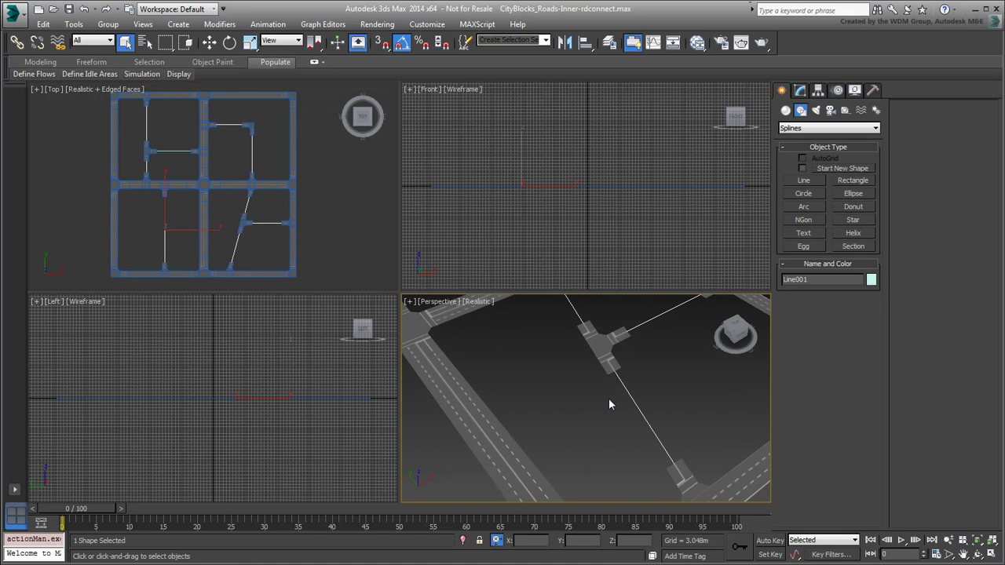
{"action": "left_click", "coordinate": [799, 90]}
{"action": "left_click", "coordinate": [875, 126]}
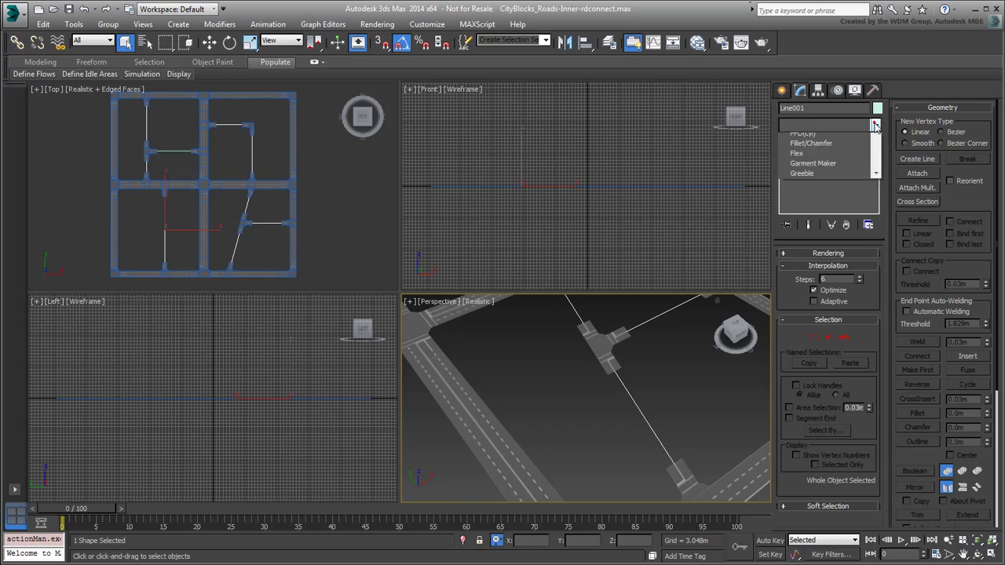
{"action": "left_click_drag", "start_coordinate": [877, 154], "coordinate": [877, 451]}
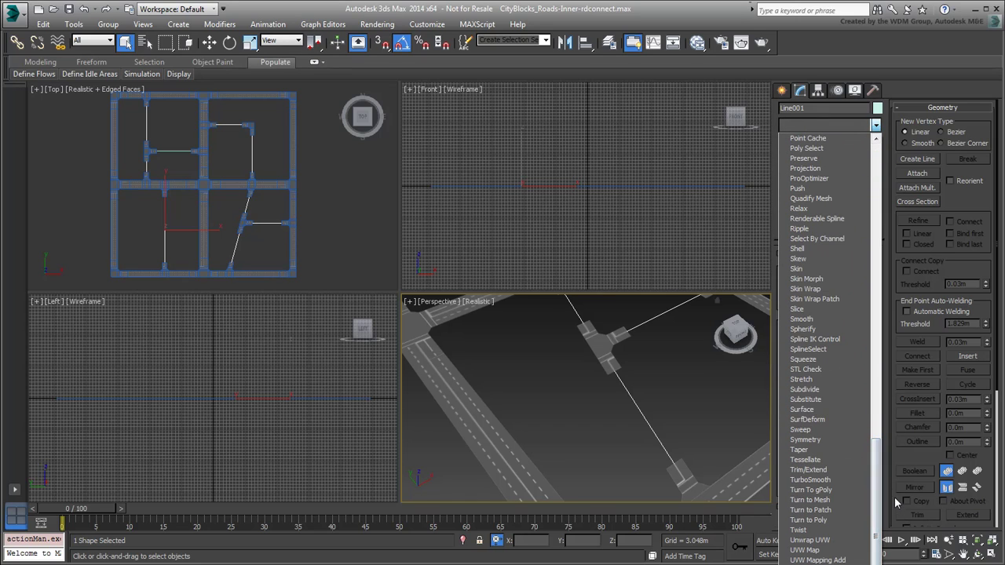
{"action": "left_click", "coordinate": [811, 431]}
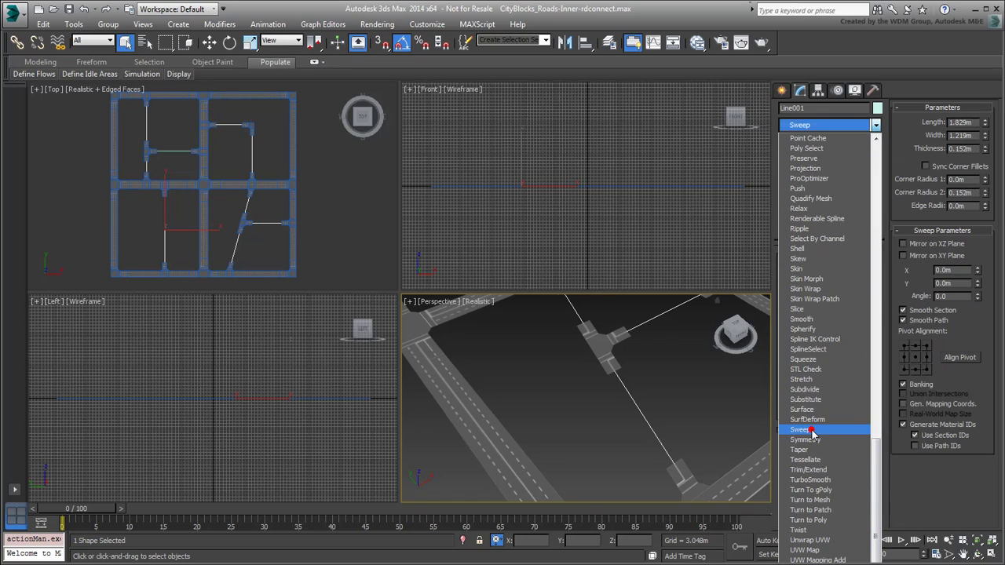
Set the sweep's built-in section to Bar with a length of 7 m and a width of 7 m
{"action": "left_click", "coordinate": [845, 306]}
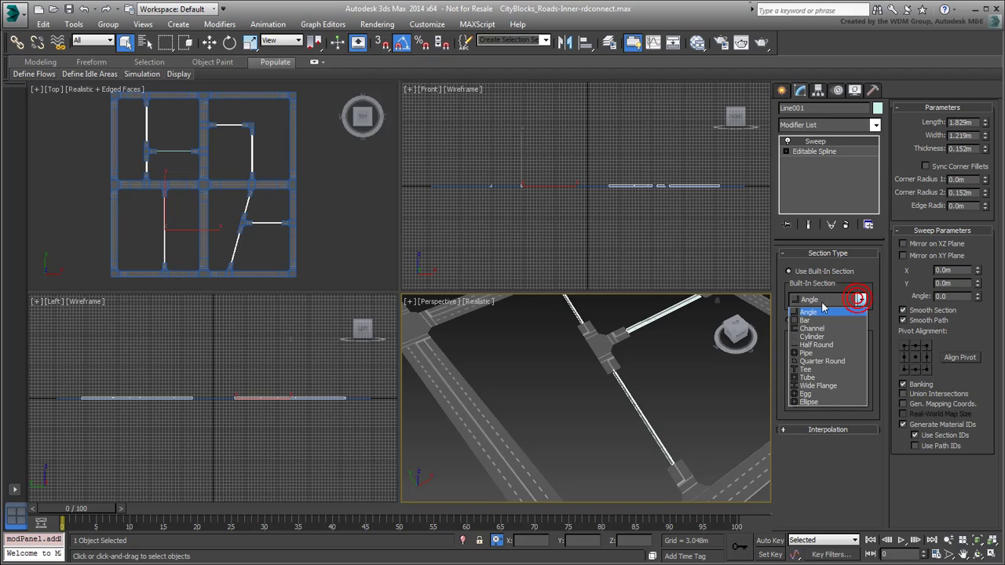
{"action": "left_click", "coordinate": [807, 321]}
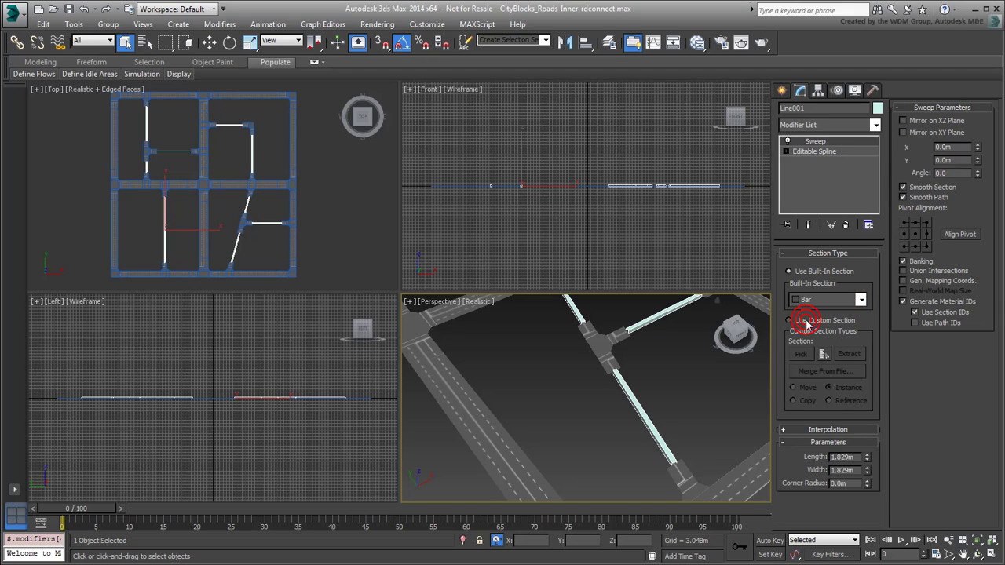
{"action": "double_click", "coordinate": [854, 457]}
{"action": "type", "text": "7"}
{"action": "key", "text": "Tab"}
{"action": "type", "text": "7"}
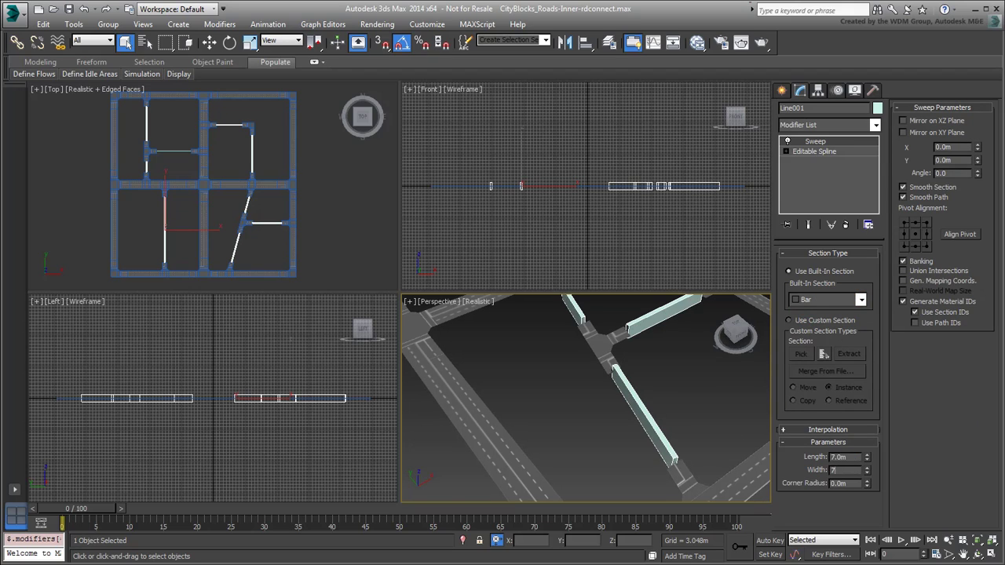
{"action": "key", "text": "Return"}
Align the sweep's pivot to the section's top centre and enable Gen. Mapping Coords. and Real-World Map Size
{"action": "middle_click_drag", "start_coordinate": [642, 409], "coordinate": [649, 392], "text": "alt"}
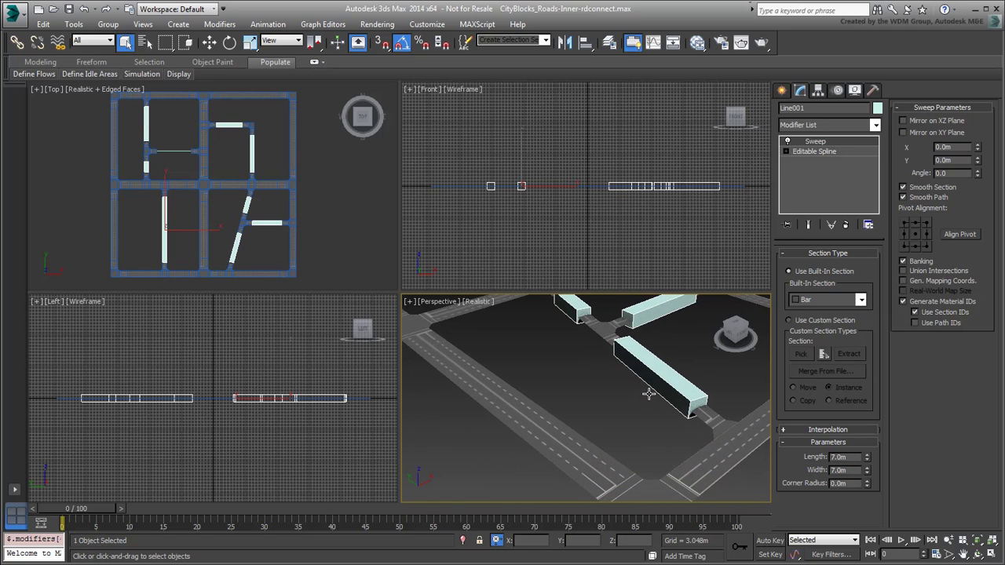
{"action": "left_click", "coordinate": [917, 224]}
{"action": "middle_click_drag", "start_coordinate": [594, 358], "coordinate": [535, 409], "text": "alt"}
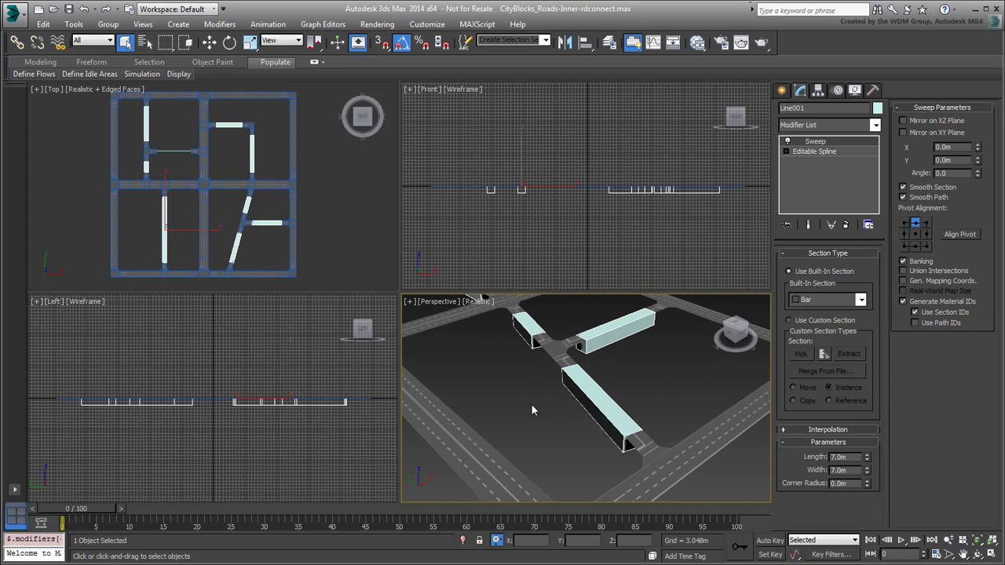
{"action": "left_click", "coordinate": [903, 281]}
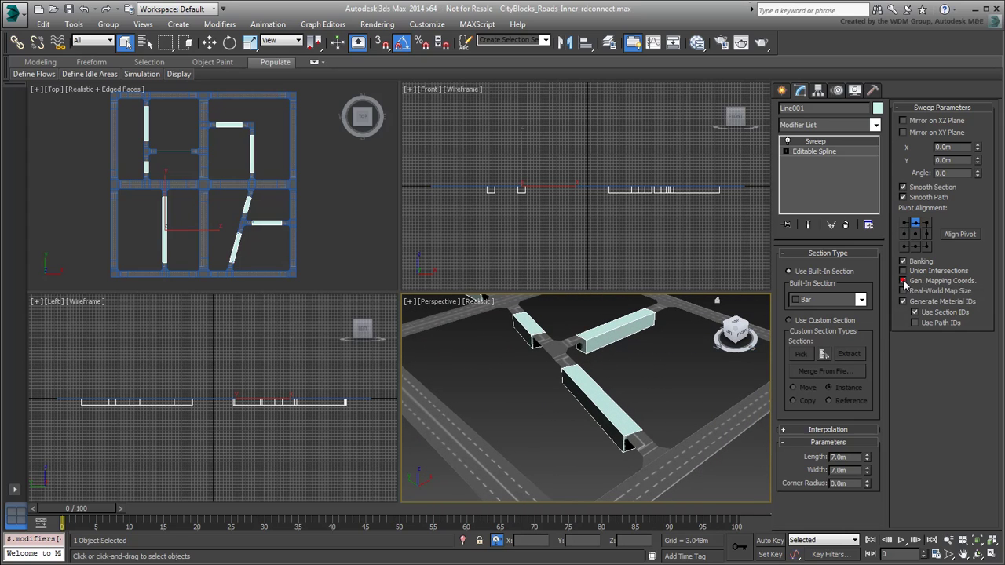
{"action": "left_click", "coordinate": [902, 290]}
Copy the Sweep modifier onto the separate horizontal line in the upper-left block and change that line's object colour to light blue
{"action": "middle_click_drag", "start_coordinate": [469, 364], "coordinate": [739, 453], "text": "alt"}
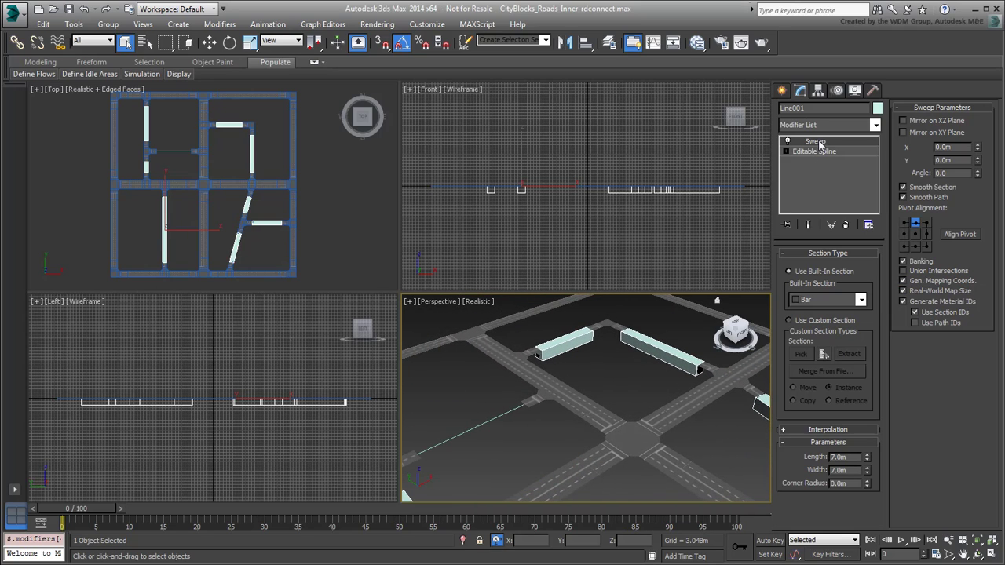
{"action": "left_click_drag", "start_coordinate": [819, 143], "coordinate": [489, 426]}
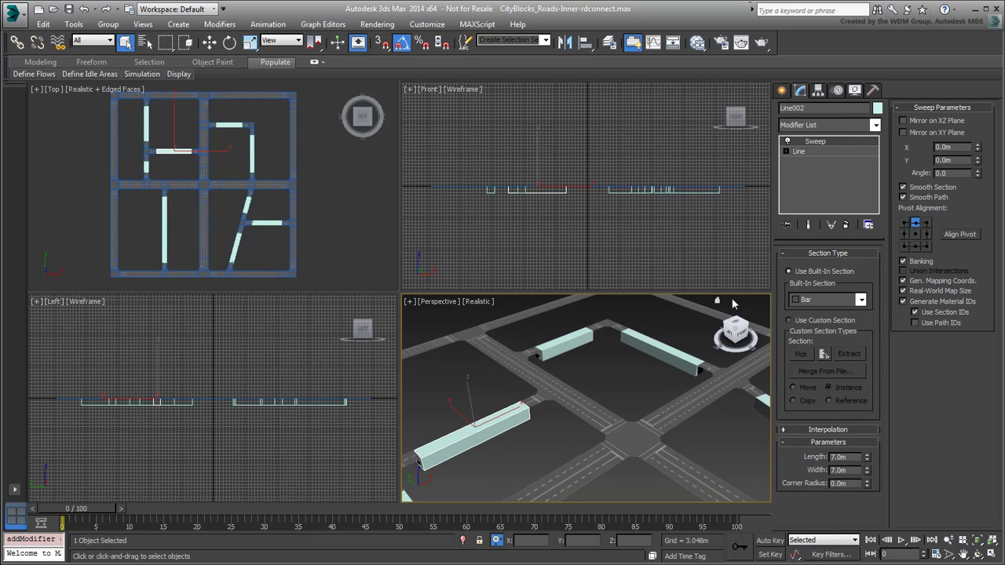
{"action": "left_click", "coordinate": [878, 108]}
{"action": "left_click", "coordinate": [542, 249]}
{"action": "left_click", "coordinate": [573, 362]}
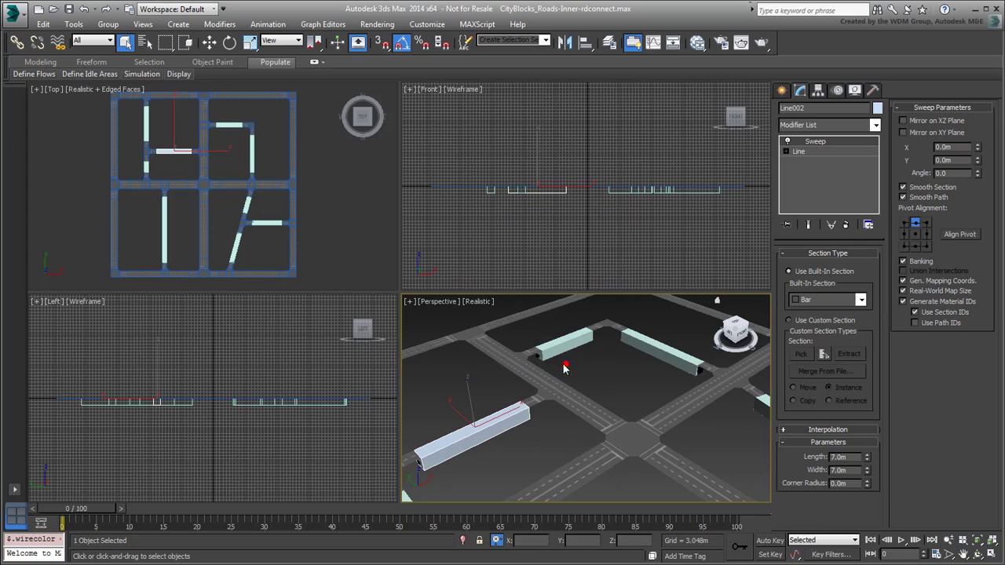
{"action": "middle_click_drag", "start_coordinate": [628, 377], "coordinate": [632, 376]}
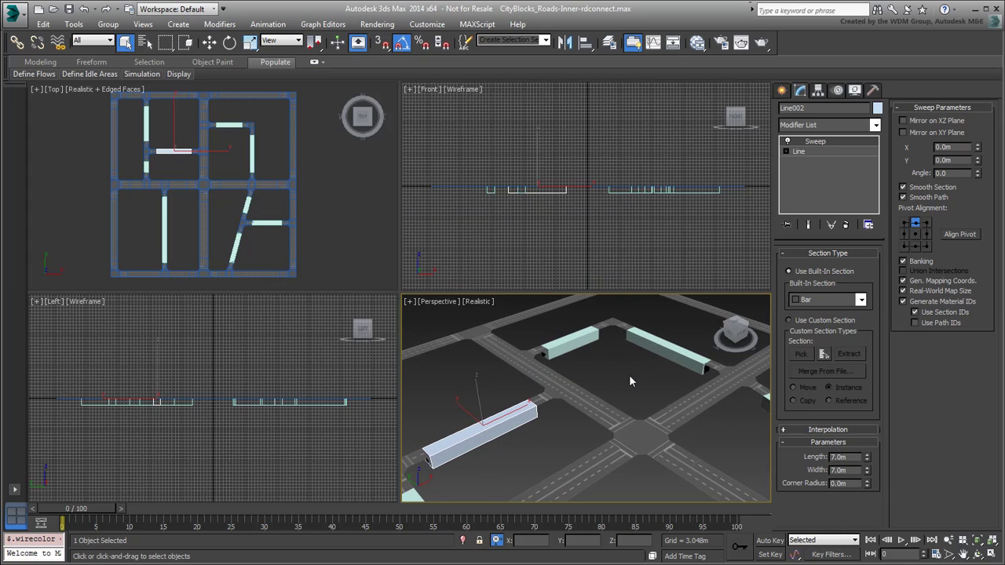
Add a new Arch & Design material to the Roads view of the Slate Material Editor and apply the Matte Finish template
{"action": "left_click", "coordinate": [697, 42]}
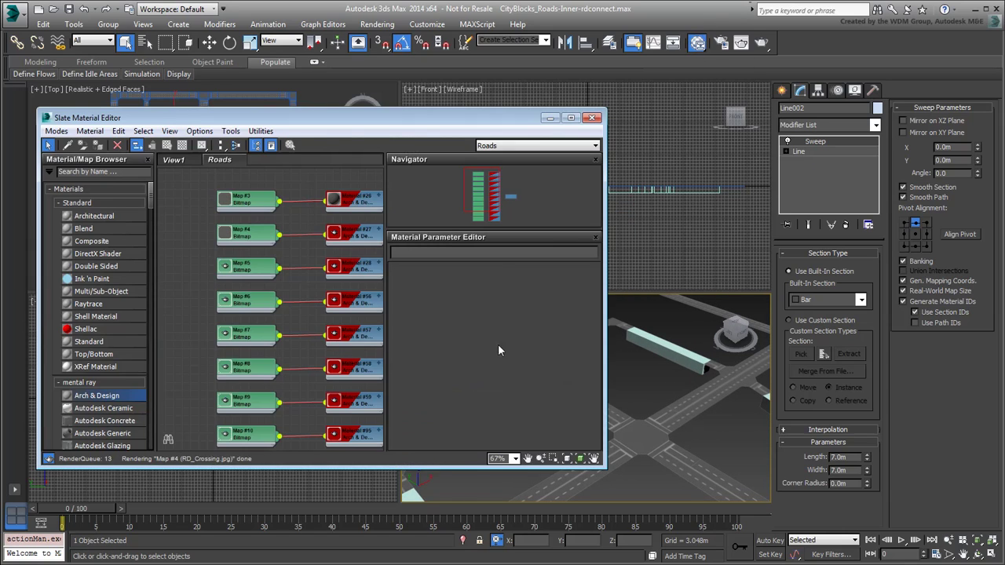
{"action": "middle_click_drag", "start_coordinate": [225, 338], "coordinate": [190, 181]}
{"action": "scroll", "coordinate": [187, 320], "scroll_direction": "down", "scroll_amount": 3}
{"action": "scroll", "coordinate": [186, 321], "scroll_direction": "up", "scroll_amount": 1}
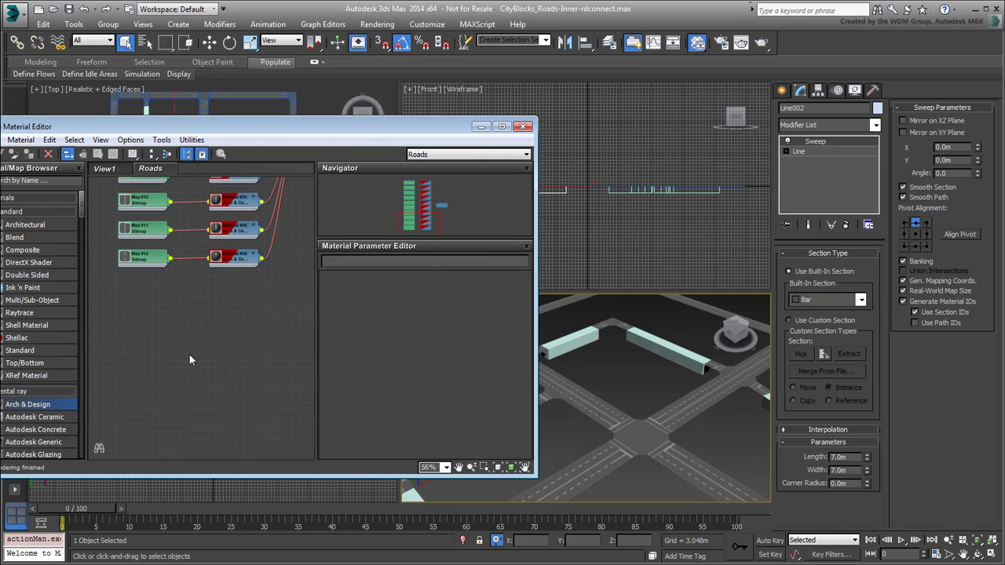
{"action": "left_click_drag", "start_coordinate": [30, 405], "coordinate": [213, 342]}
{"action": "double_click", "coordinate": [213, 340]}
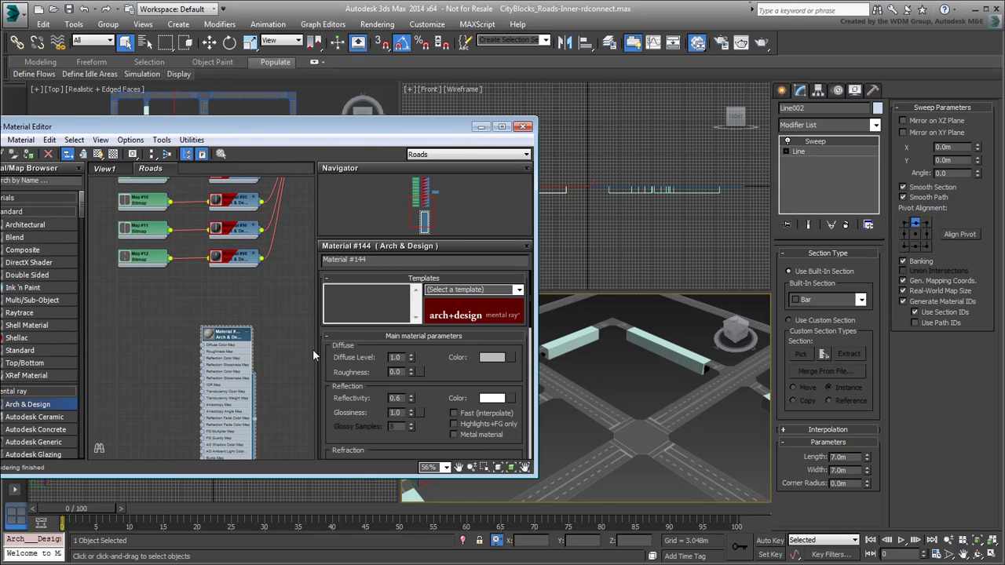
{"action": "left_click", "coordinate": [467, 289]}
{"action": "left_click", "coordinate": [456, 310]}
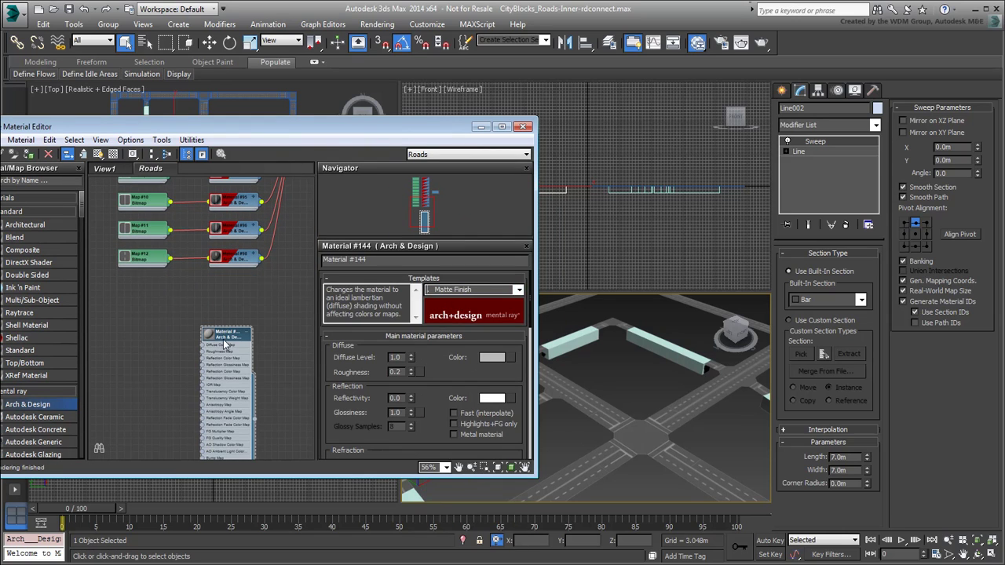
Show the new material shaded in the viewport and connect the RD_2w-sgl.jpg bitmap to its Diffuse Color Map
{"action": "left_click_drag", "start_coordinate": [226, 345], "coordinate": [248, 324]}
{"action": "left_click", "coordinate": [97, 154]}
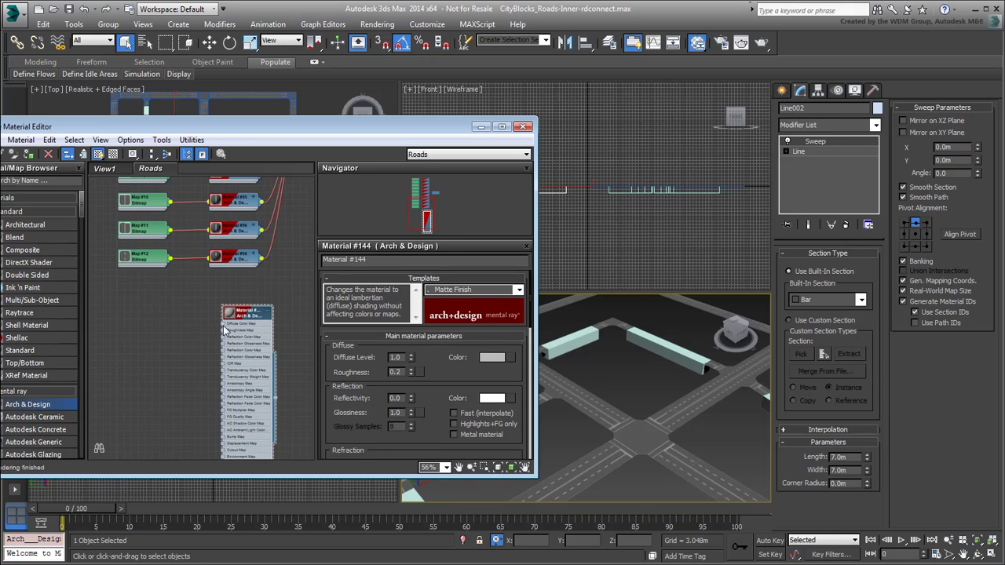
{"action": "left_click_drag", "start_coordinate": [187, 328], "coordinate": [197, 326]}
{"action": "mouse_move", "coordinate": [227, 327]}
{"action": "left_click", "coordinate": [290, 207]}
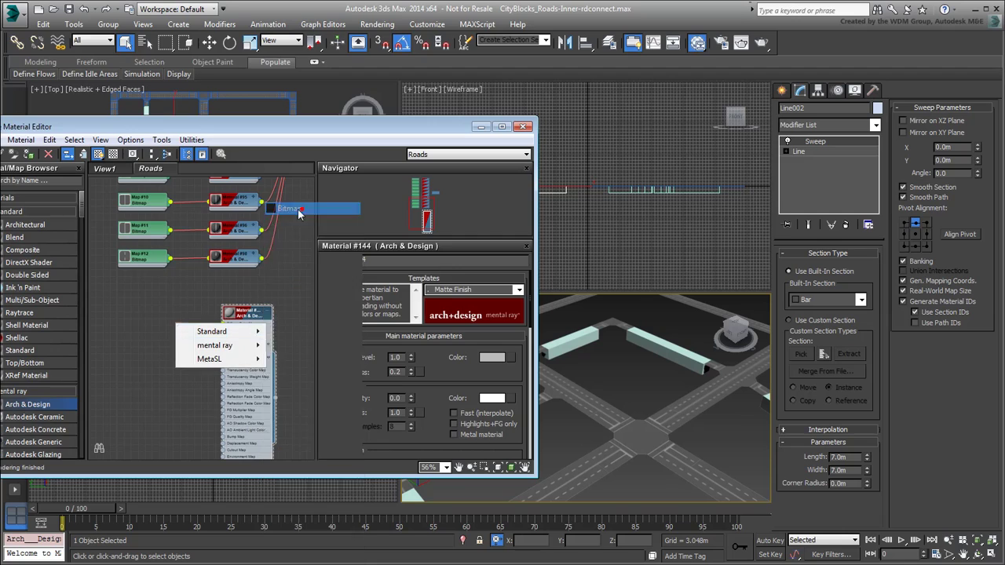
{"action": "scroll", "coordinate": [246, 182], "scroll_direction": "down", "scroll_amount": 5}
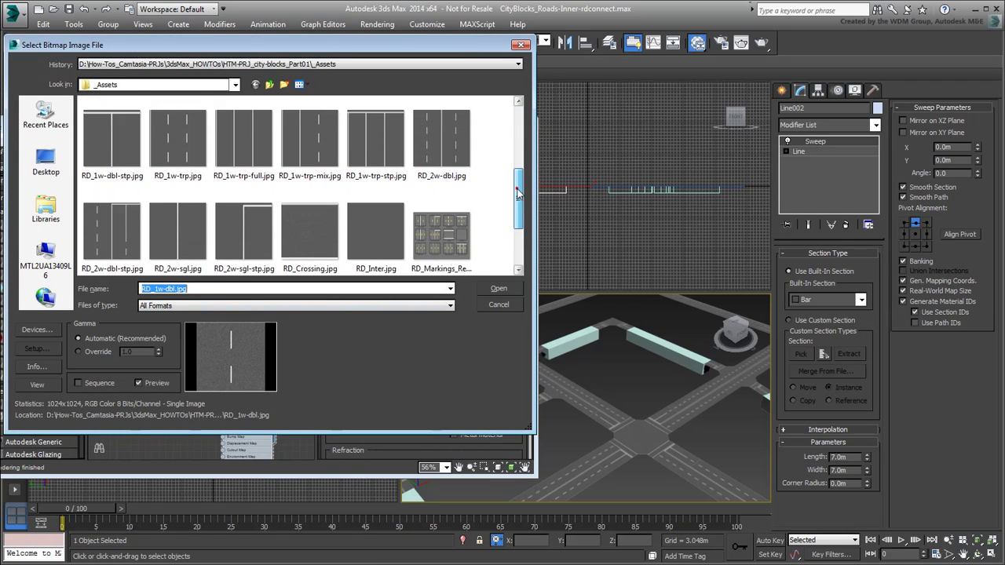
{"action": "left_click", "coordinate": [177, 188]}
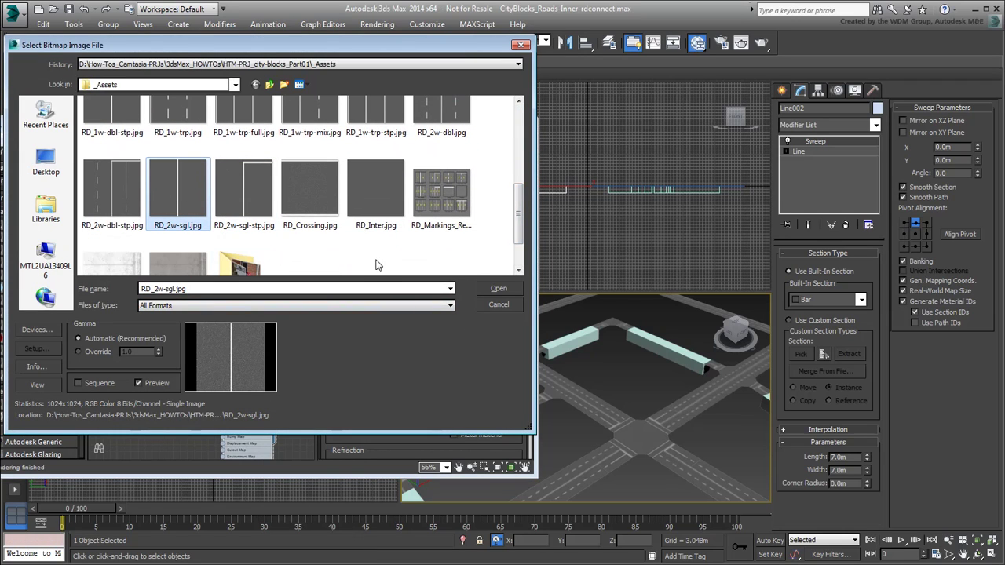
{"action": "left_click", "coordinate": [499, 289]}
{"action": "left_click_drag", "start_coordinate": [179, 322], "coordinate": [158, 322]}
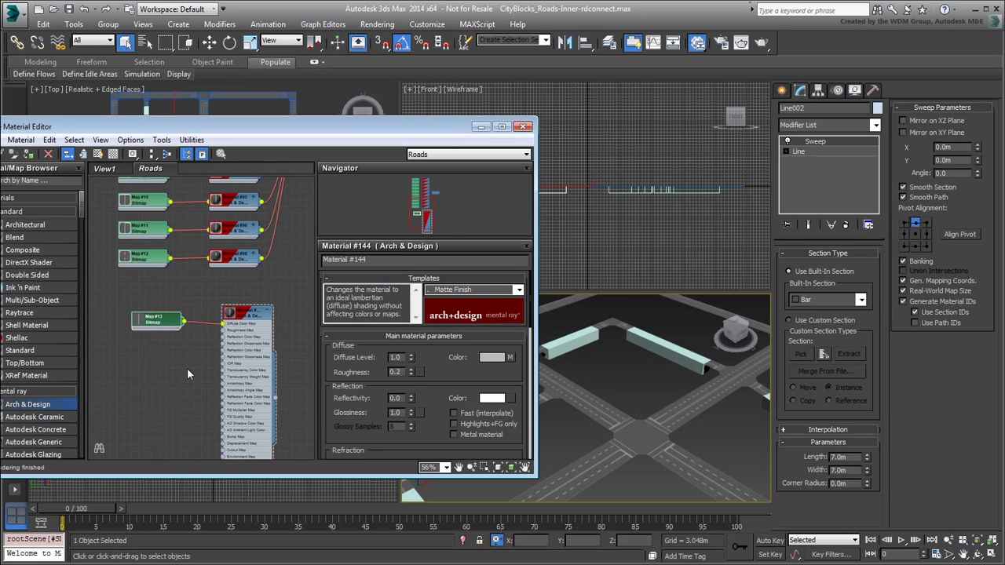
Set the RD_2w-sgl.jpg map's real-world size to 7 m in width and 7 m in height
{"action": "double_click", "coordinate": [161, 327]}
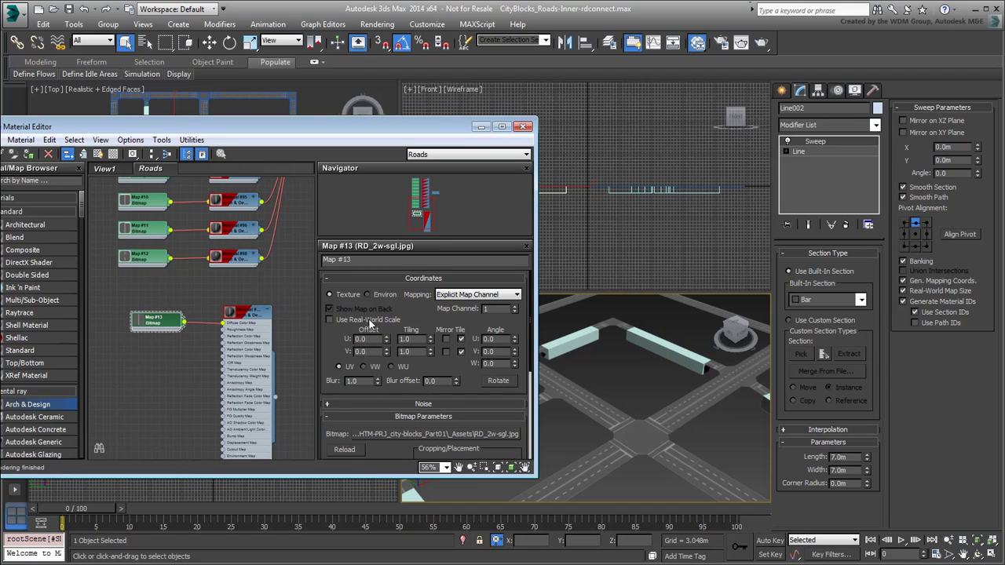
{"action": "left_click_drag", "start_coordinate": [424, 339], "coordinate": [379, 340]}
{"action": "type", "text": "7"}
{"action": "key", "text": "Tab"}
{"action": "type", "text": "7"}
{"action": "key", "text": "Return"}
Assign the RD_2w-sgl.jpg road material to the swept inner connecting roads in the Perspective view
{"action": "middle_click_drag", "start_coordinate": [178, 359], "coordinate": [172, 364]}
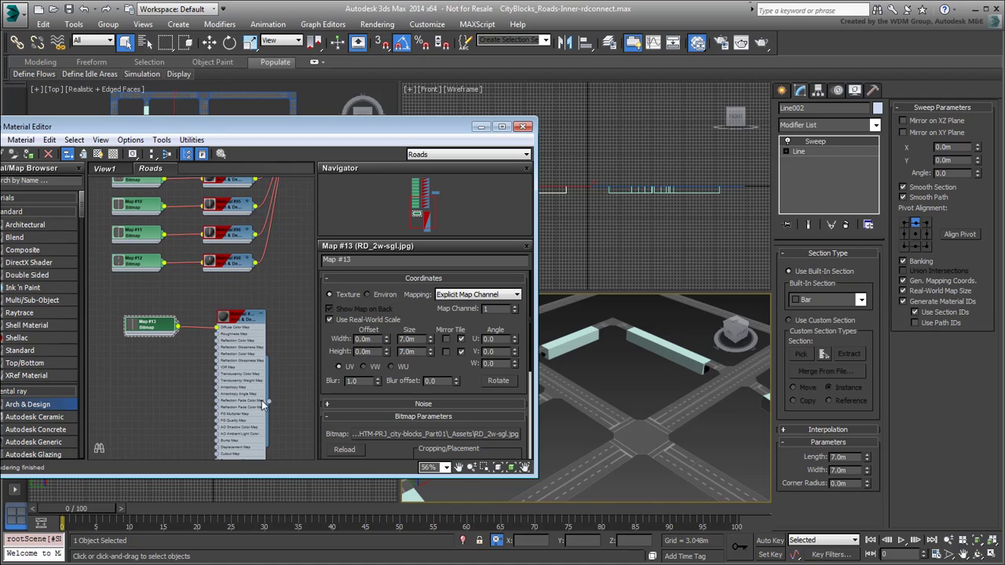
{"action": "left_click_drag", "start_coordinate": [268, 402], "coordinate": [677, 360]}
{"action": "scroll", "coordinate": [635, 385], "scroll_direction": "up", "scroll_amount": 5}
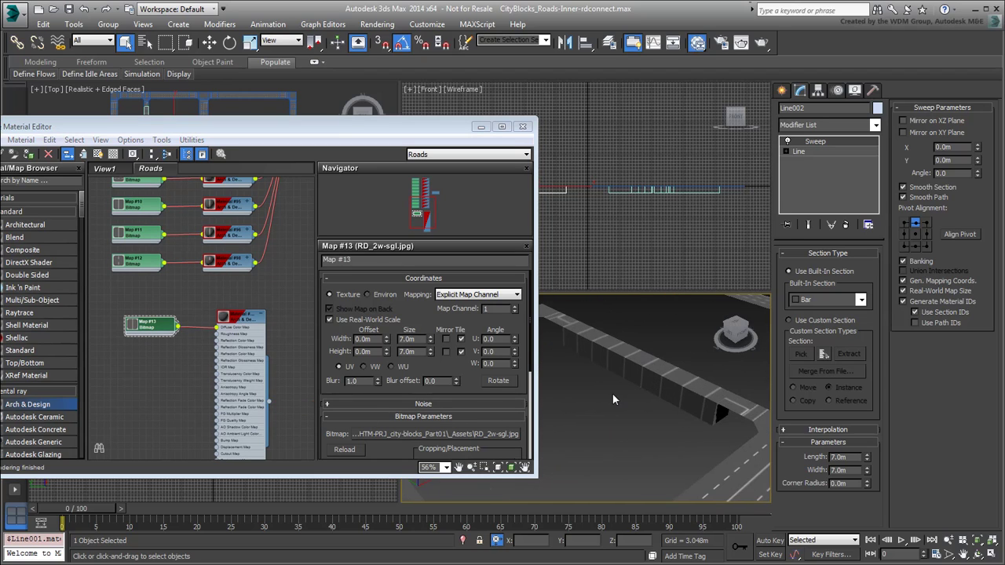
{"action": "middle_click_drag", "start_coordinate": [613, 393], "coordinate": [578, 443]}
{"action": "scroll", "coordinate": [597, 416], "scroll_direction": "down", "scroll_amount": 3}
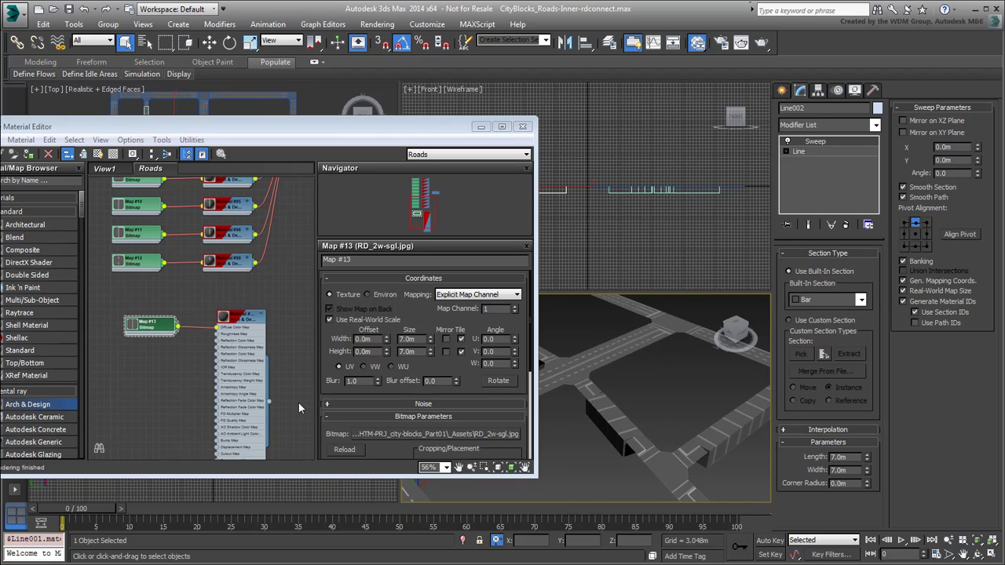
Set the RD_2w-sgl.jpg map's W angle to 90 and check the marking direction on the inner roads
{"action": "left_click_drag", "start_coordinate": [499, 364], "coordinate": [484, 365]}
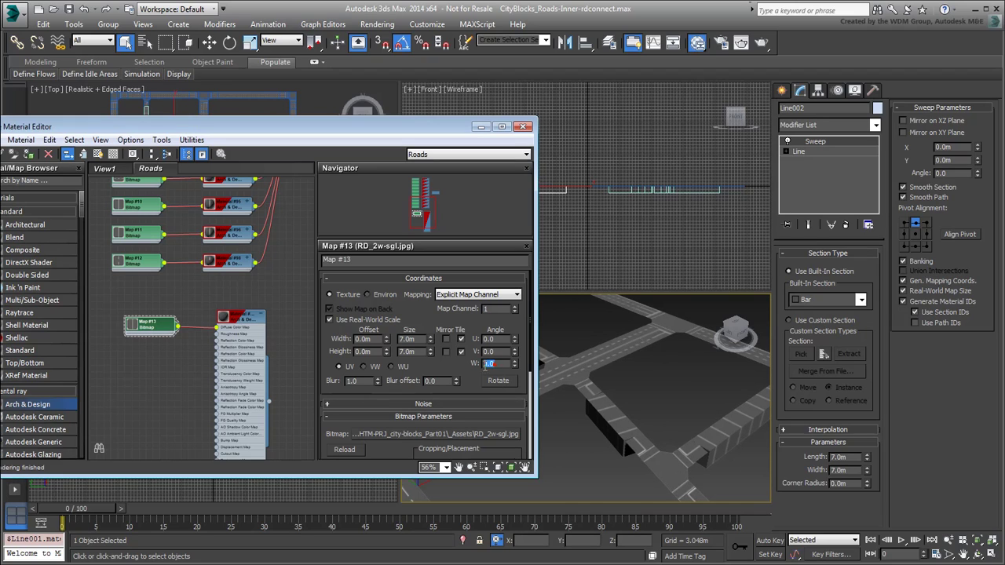
{"action": "type", "text": "90"}
{"action": "key", "text": "Return"}
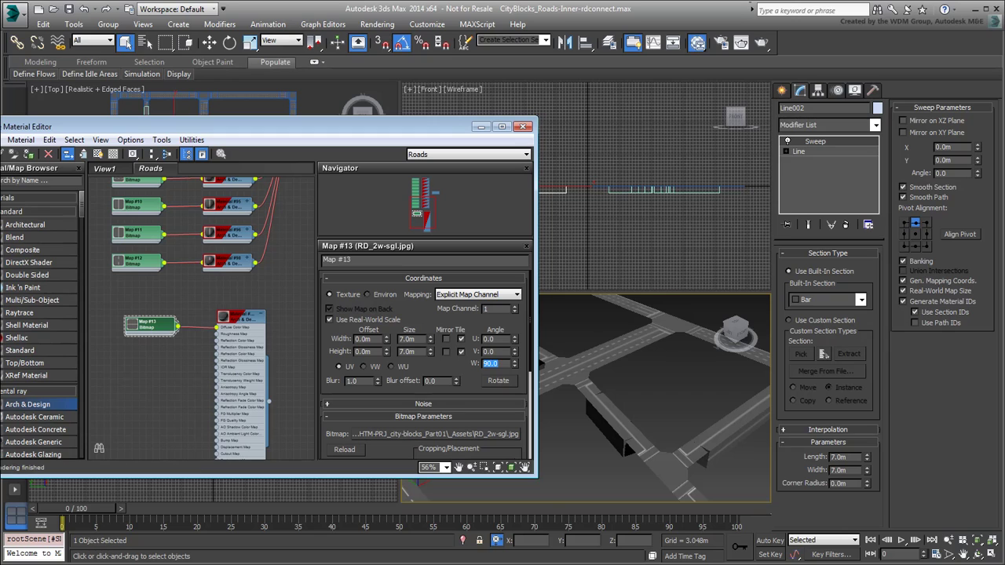
{"action": "middle_click_drag", "start_coordinate": [613, 409], "coordinate": [685, 353], "text": "alt"}
{"action": "scroll", "coordinate": [654, 414], "scroll_direction": "down", "scroll_amount": 3}
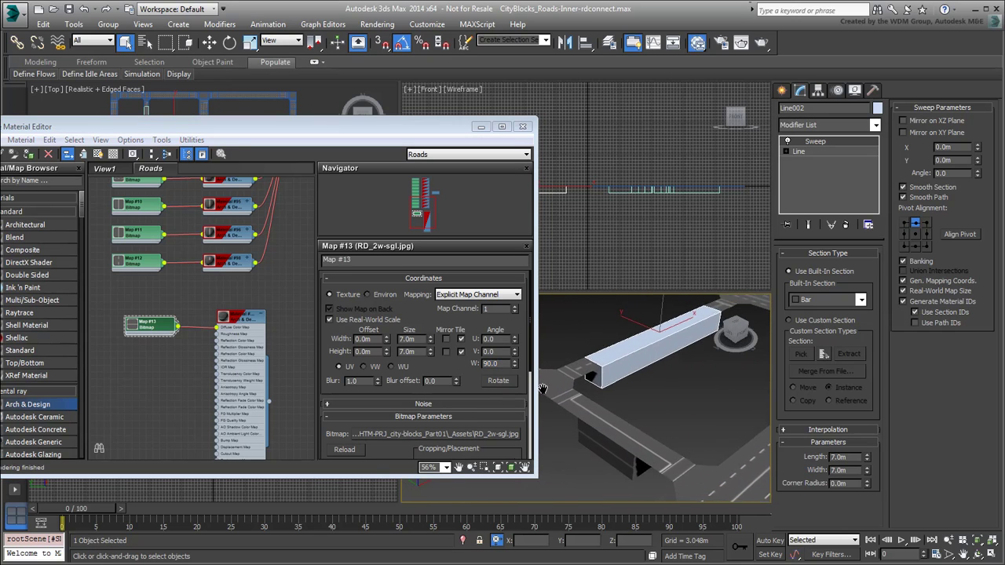
{"action": "scroll", "coordinate": [662, 424], "scroll_direction": "down", "scroll_amount": 1}
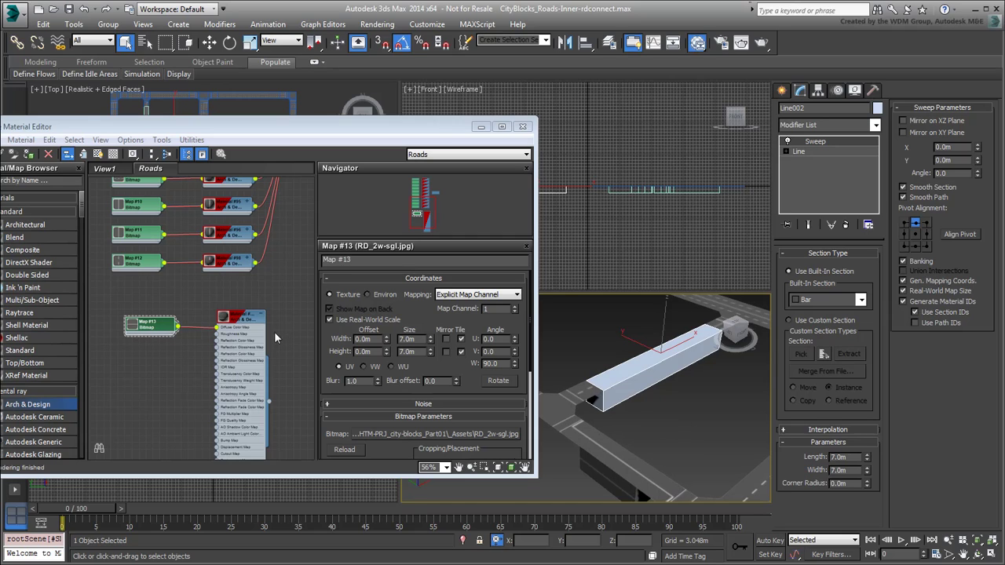
Collapse the finished material node and add another Arch & Design material below it with the Matte Finish template
{"action": "left_click", "coordinate": [261, 314]}
{"action": "left_click_drag", "start_coordinate": [36, 405], "coordinate": [182, 388]}
{"action": "double_click", "coordinate": [245, 374]}
{"action": "double_click", "coordinate": [246, 375]}
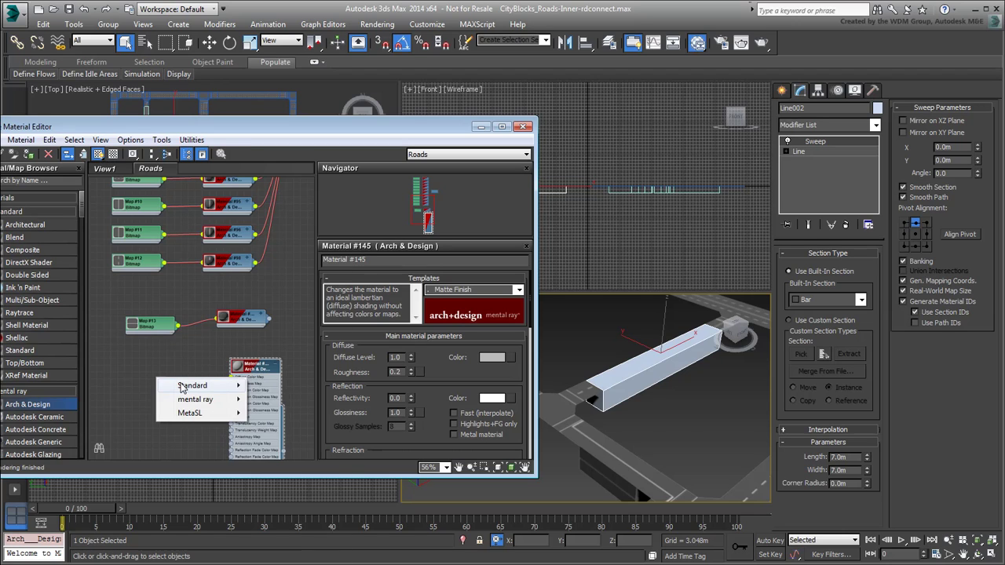
Connect the RD_1w-dbl.jpg bitmap to the second new material's Diffuse Color Map
{"action": "mouse_move", "coordinate": [182, 387]}
{"action": "left_click", "coordinate": [271, 210]}
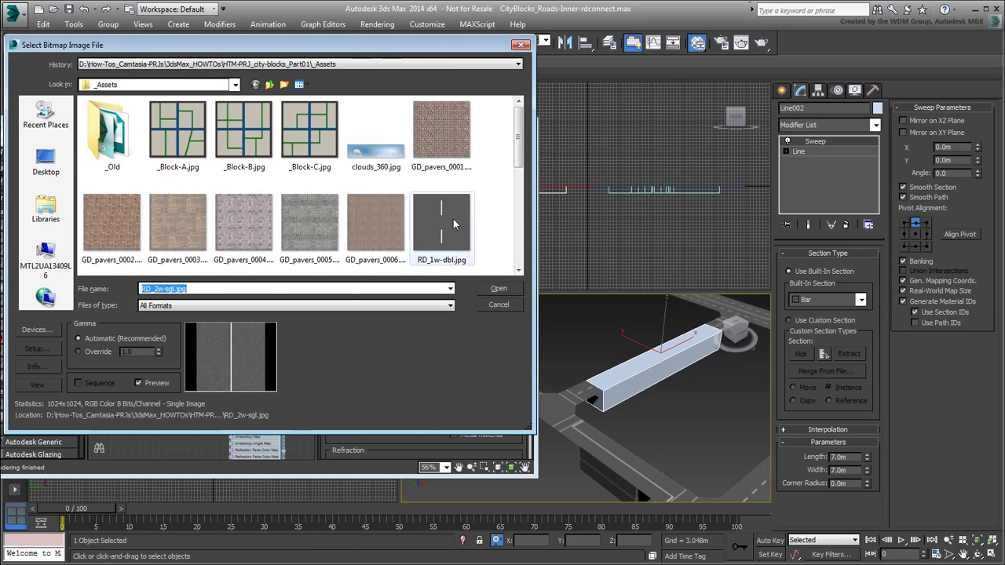
{"action": "left_click", "coordinate": [453, 225]}
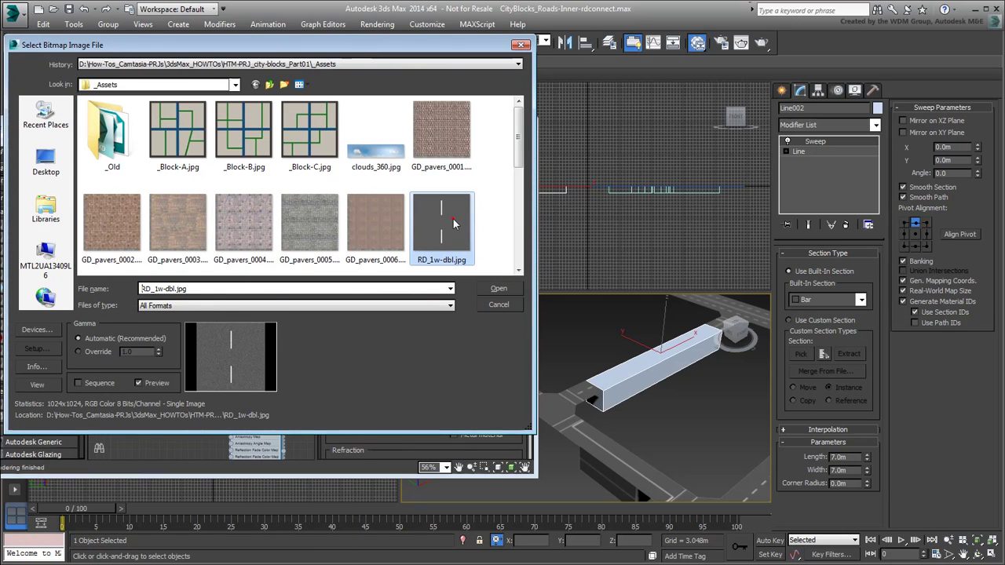
{"action": "left_click", "coordinate": [499, 290]}
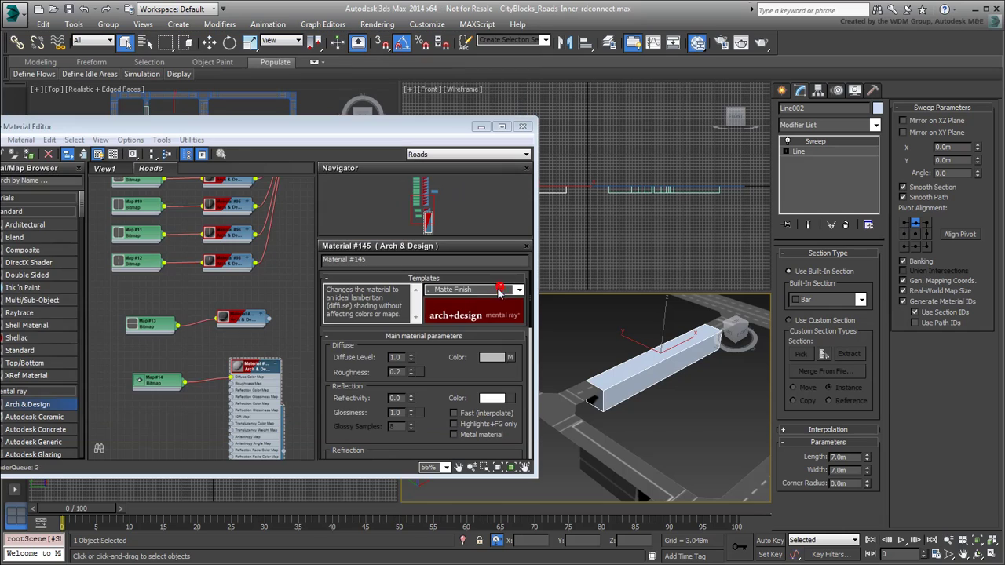
Set the RD_1w-dbl.jpg map's real-world size to 7 m by 7 m and its W angle to 90
{"action": "double_click", "coordinate": [152, 379]}
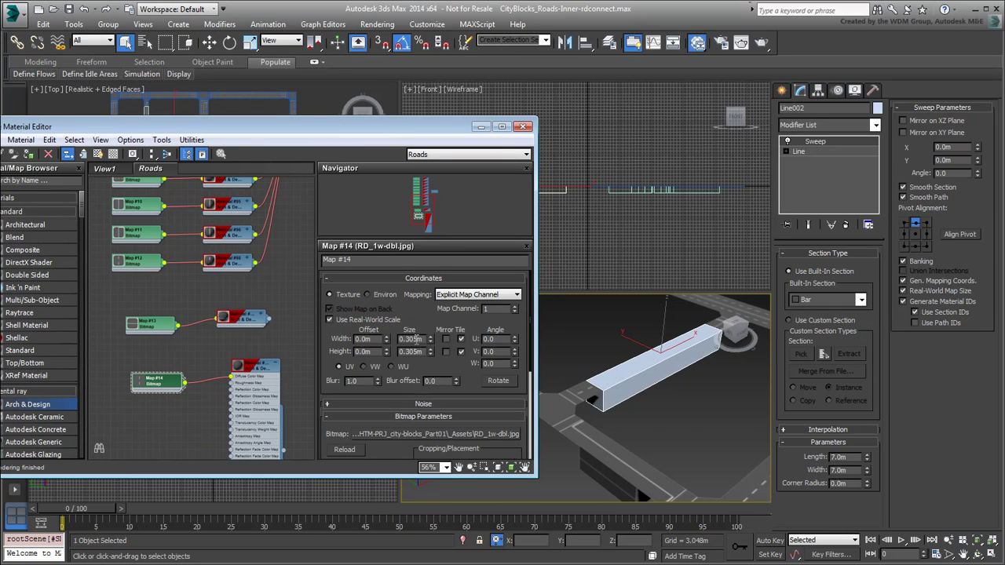
{"action": "left_click_drag", "start_coordinate": [421, 338], "coordinate": [336, 339]}
{"action": "type", "text": "7"}
{"action": "key", "text": "Tab"}
{"action": "type", "text": "7"}
{"action": "key", "text": "Return"}
{"action": "double_click", "coordinate": [495, 363]}
{"action": "type", "text": "90"}
{"action": "key", "text": "Return"}
Assign the RD_1w-dbl.jpg material to the separate light-blue road sweep and close the Material Editor
{"action": "left_click_drag", "start_coordinate": [285, 451], "coordinate": [639, 375]}
{"action": "middle_click_drag", "start_coordinate": [676, 405], "coordinate": [652, 433]}
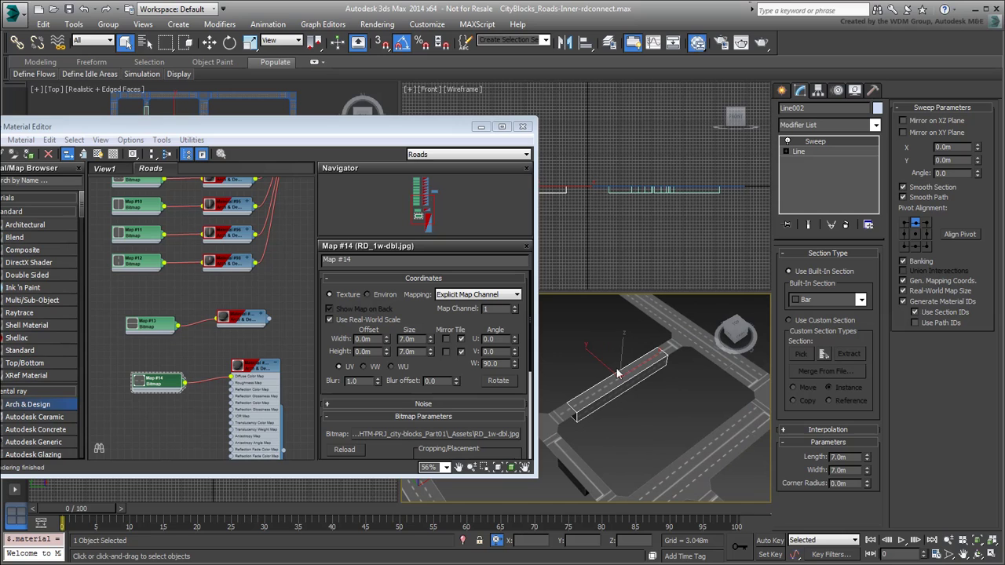
{"action": "left_click", "coordinate": [525, 126]}
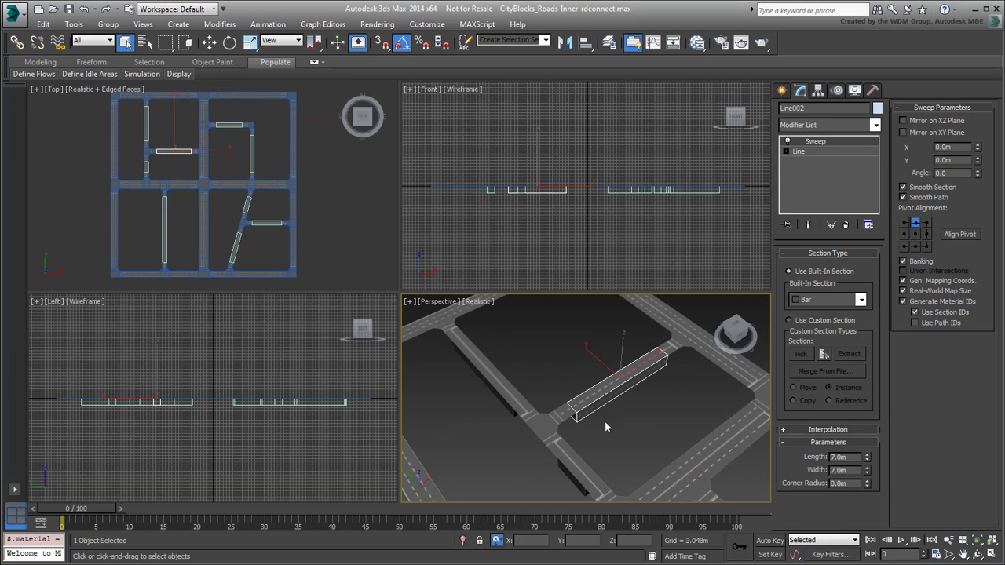
Maximize the Perspective view and attach the main inner-road sweep to the Inter_dbl_2w editable poly
{"action": "key", "text": "alt+w"}
{"action": "scroll", "coordinate": [459, 368], "scroll_direction": "down", "scroll_amount": 3}
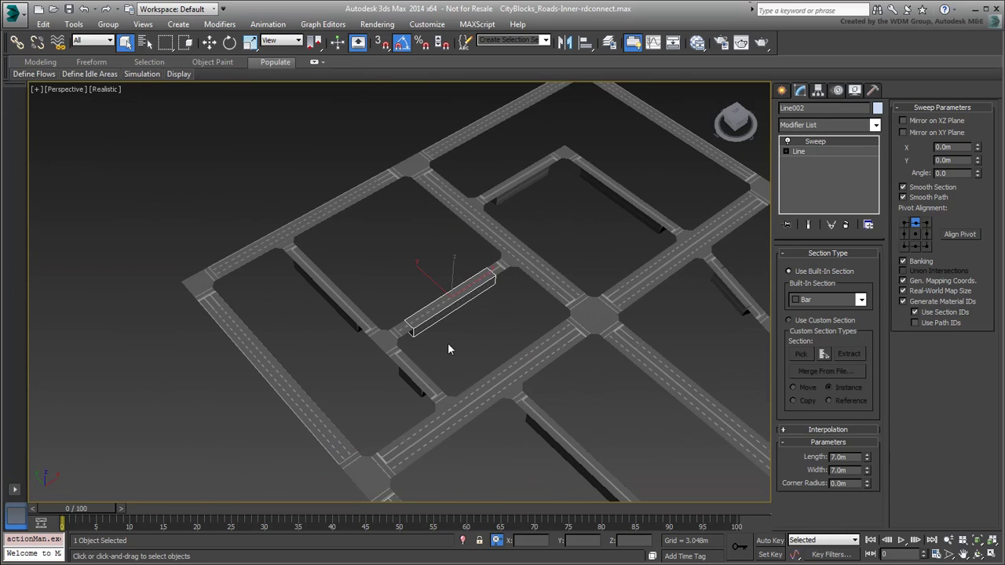
{"action": "mouse_move", "coordinate": [386, 348]}
{"action": "middle_mouse_down"}
{"action": "mouse_move", "coordinate": [398, 345]}
{"action": "mouse_move", "coordinate": [385, 344]}
{"action": "middle_mouse_up"}
{"action": "left_click", "coordinate": [494, 387]}
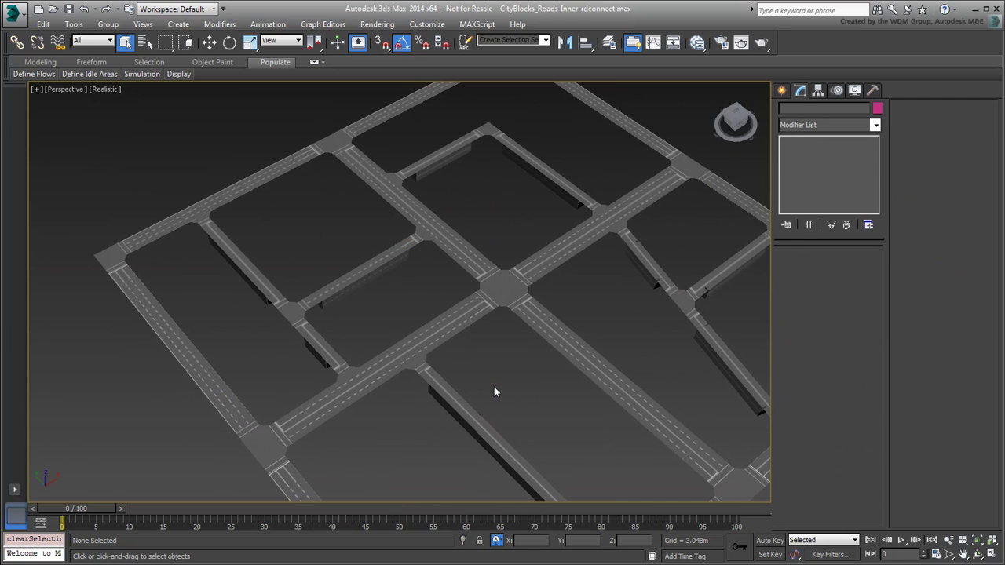
{"action": "left_click", "coordinate": [501, 292]}
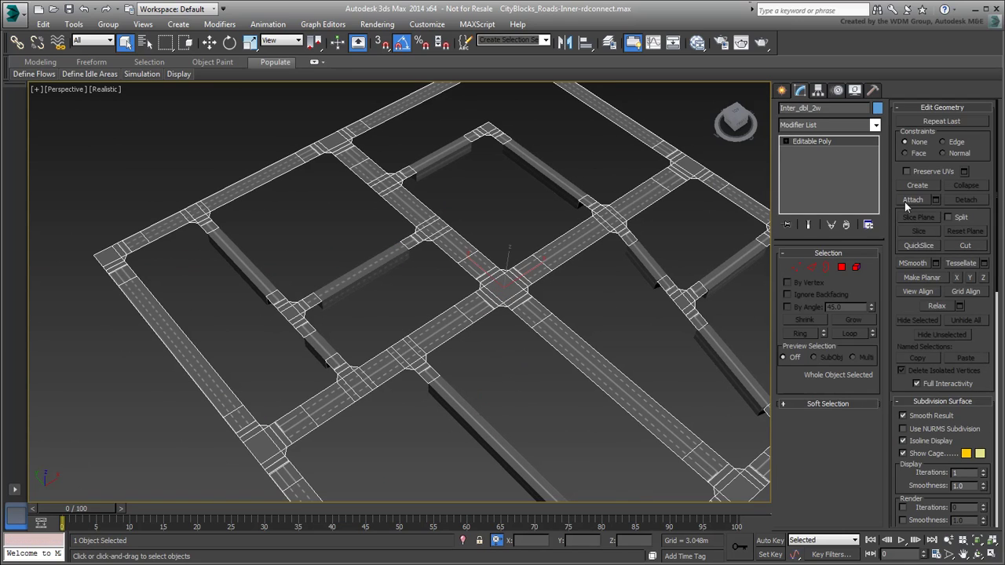
{"action": "left_click", "coordinate": [911, 200]}
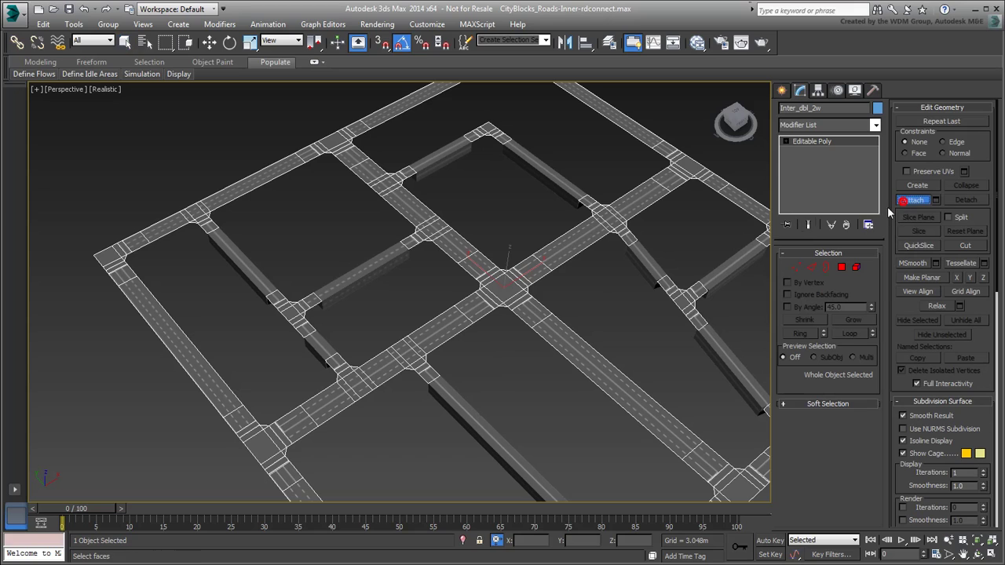
{"action": "left_click", "coordinate": [241, 262]}
{"action": "left_click", "coordinate": [559, 278]}
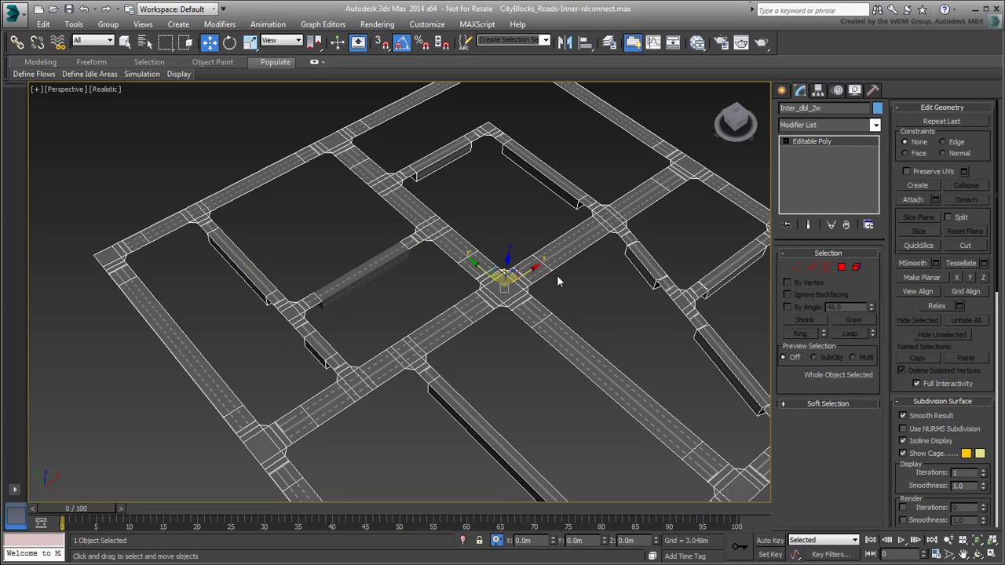
Attach the remaining separate road sweep to the Inter_dbl_2w road network as well
{"action": "left_click", "coordinate": [915, 199]}
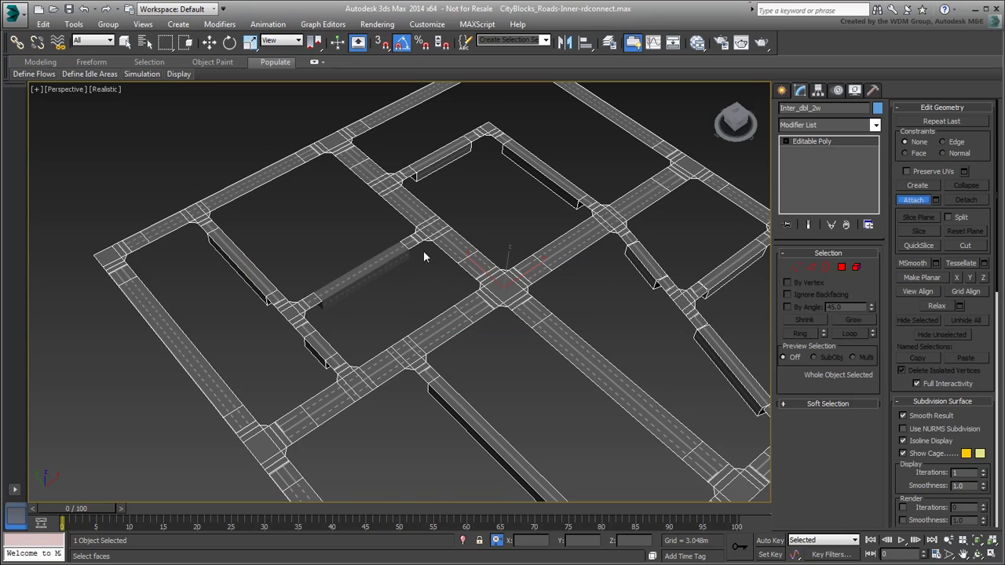
{"action": "left_click", "coordinate": [365, 274]}
{"action": "left_click", "coordinate": [567, 279]}
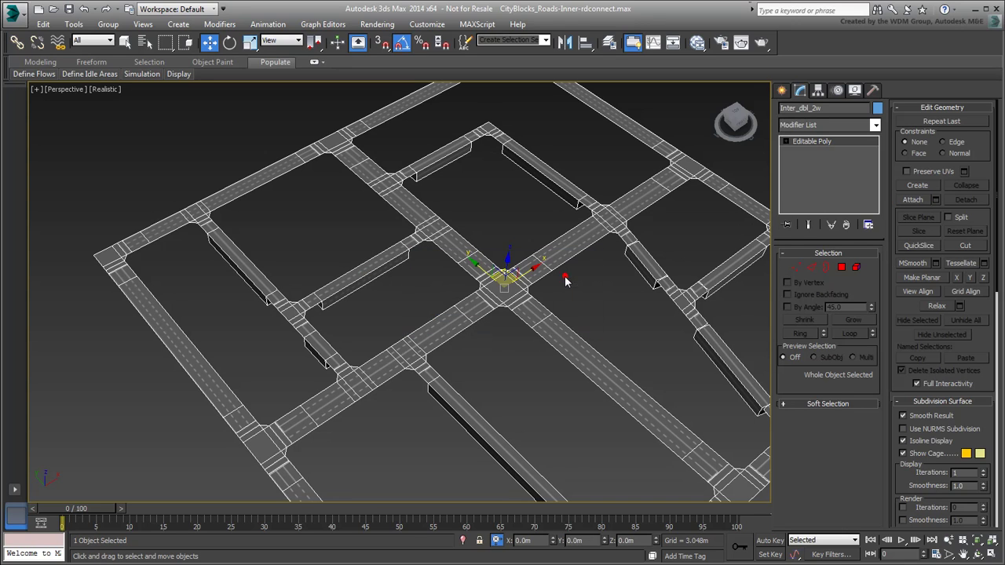
{"action": "middle_click_drag", "start_coordinate": [543, 308], "coordinate": [431, 342]}
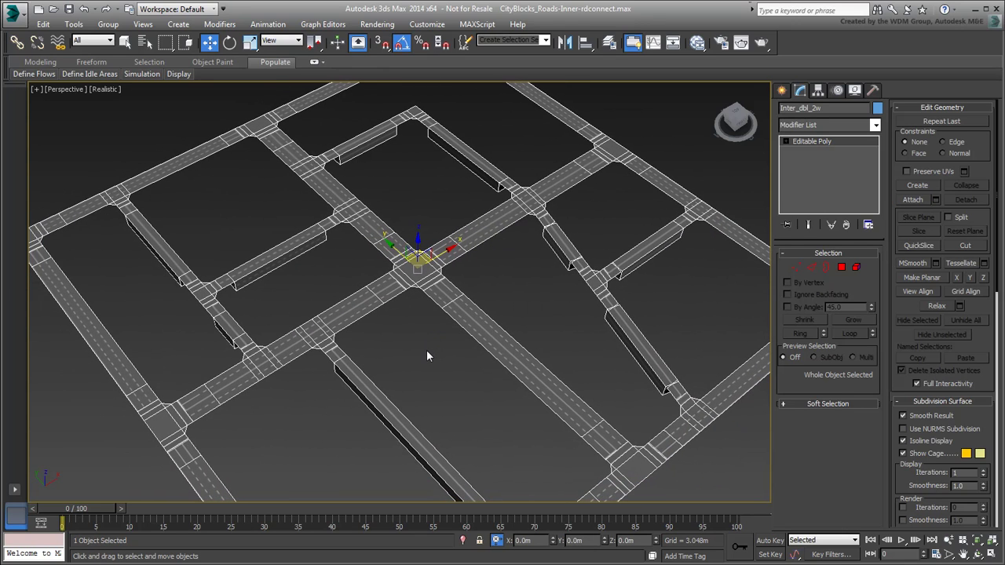
Restore the four-view layout and, in the Front view, select and delete the lower vertices of the inner roads
{"action": "key", "text": "alt+w"}
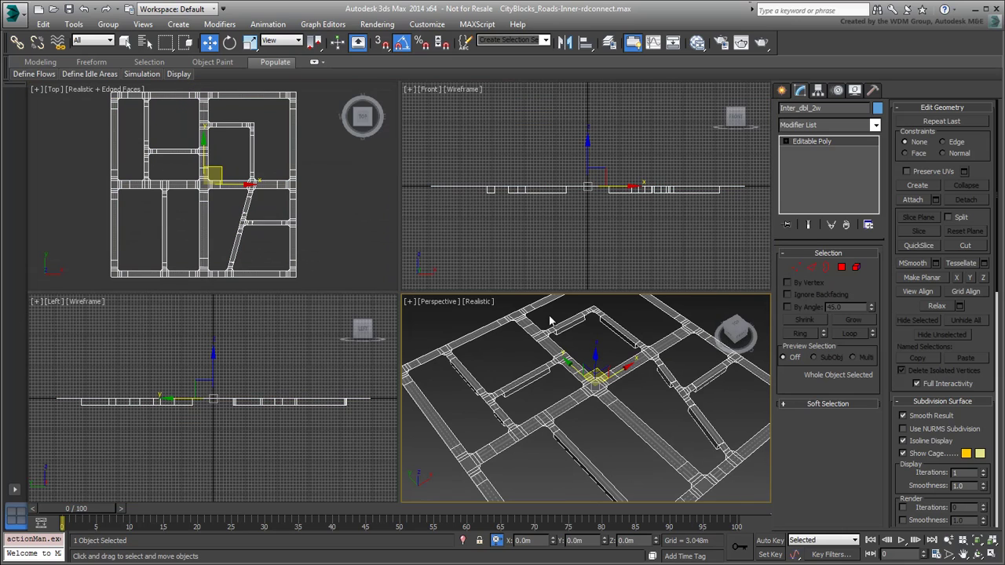
{"action": "left_click", "coordinate": [797, 268]}
{"action": "left_click_drag", "start_coordinate": [445, 228], "coordinate": [742, 194]}
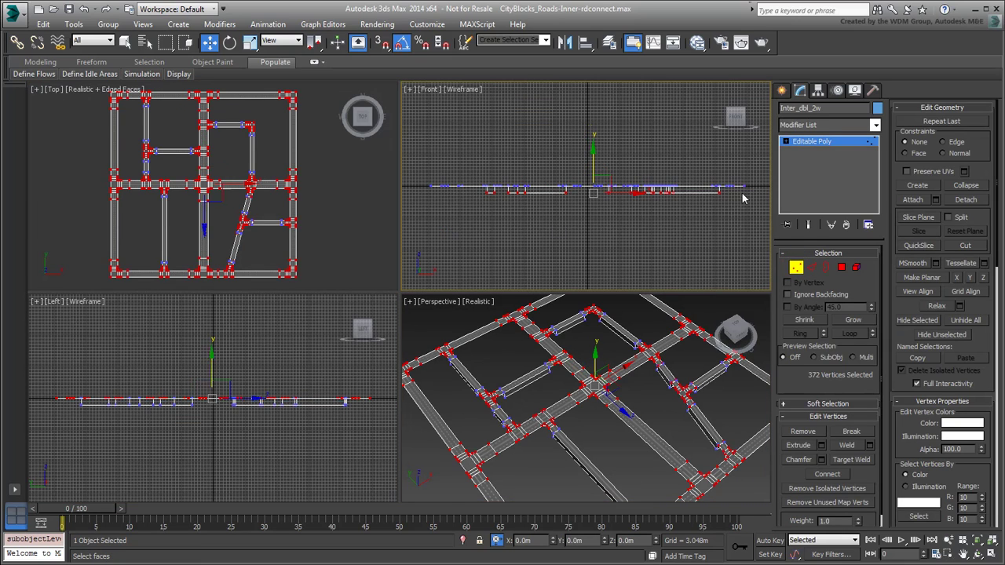
{"action": "left_click", "coordinate": [673, 232]}
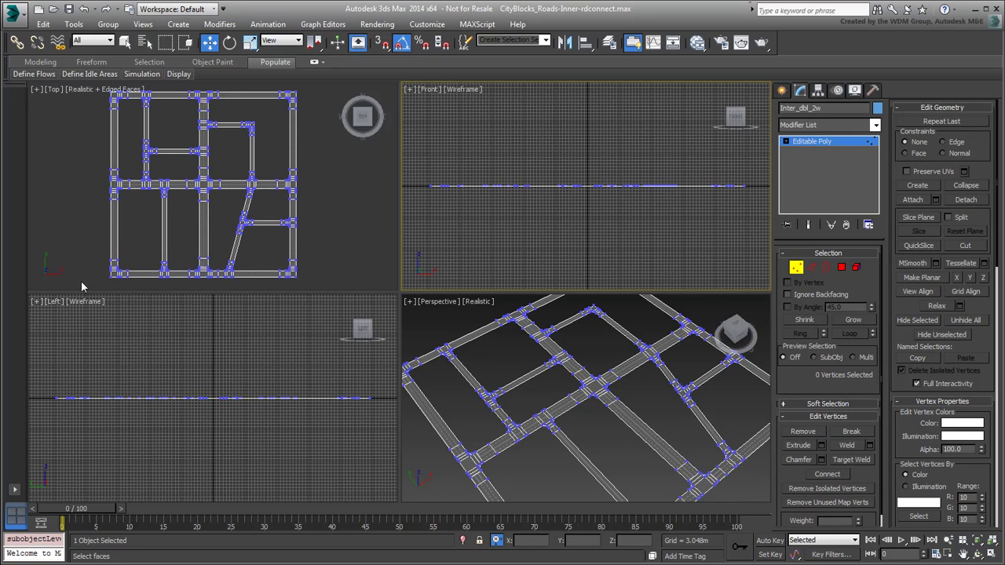
Select all vertices of the road network in the Top view, weld them and clear the selection
{"action": "left_click_drag", "start_coordinate": [81, 281], "coordinate": [304, 103]}
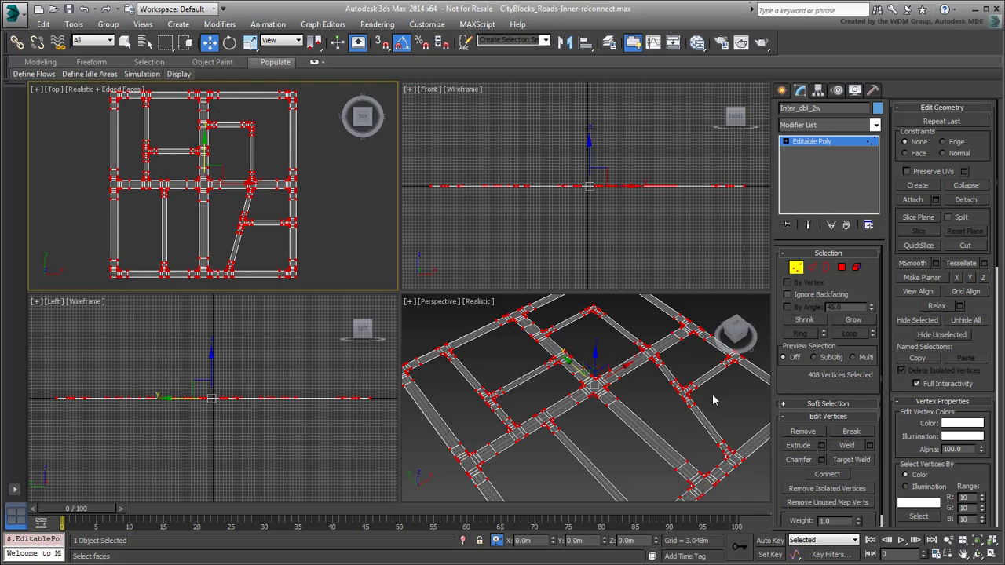
{"action": "left_click_drag", "start_coordinate": [794, 375], "coordinate": [793, 362]}
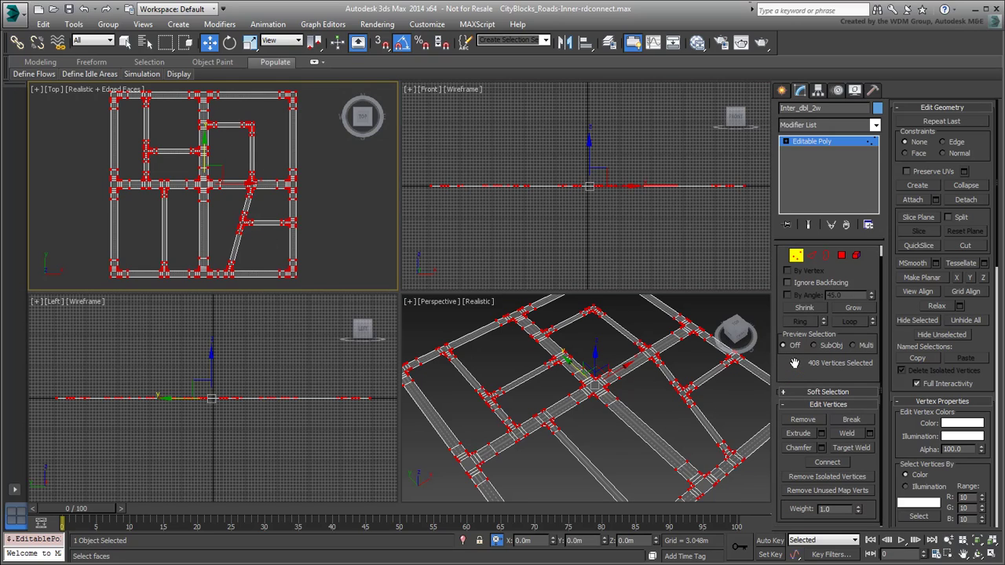
{"action": "left_click", "coordinate": [847, 434]}
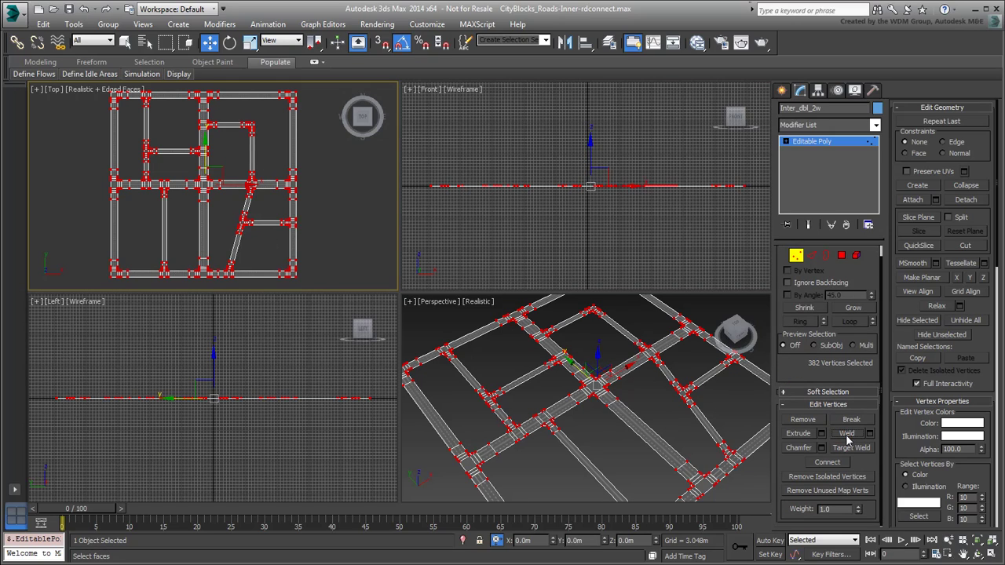
{"action": "left_click", "coordinate": [663, 405]}
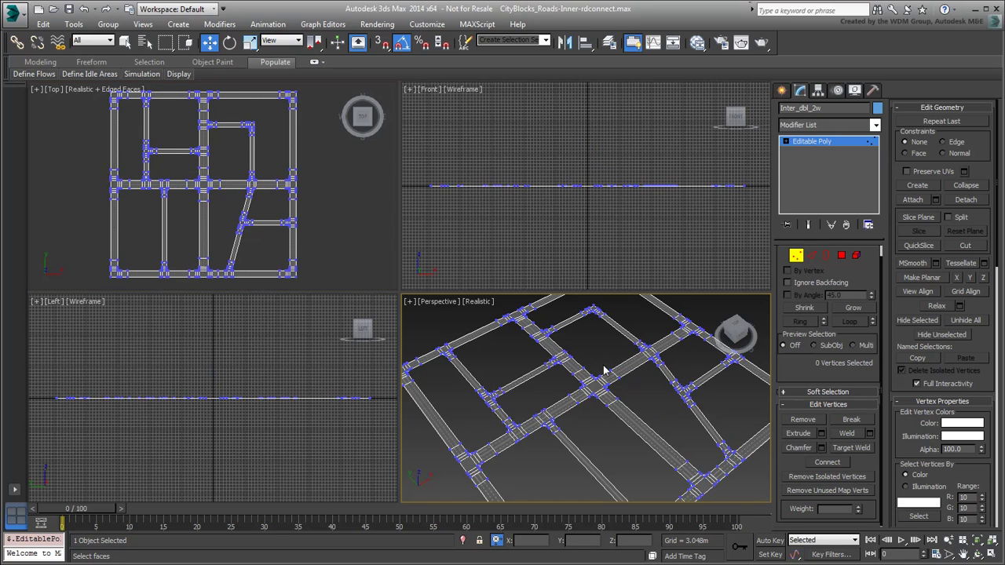
In the Top view, target-weld the mismatched vertex pairs on the slanted inner road just below its junction with the horizontal main road
{"action": "scroll", "coordinate": [240, 192], "scroll_direction": "up", "scroll_amount": 10}
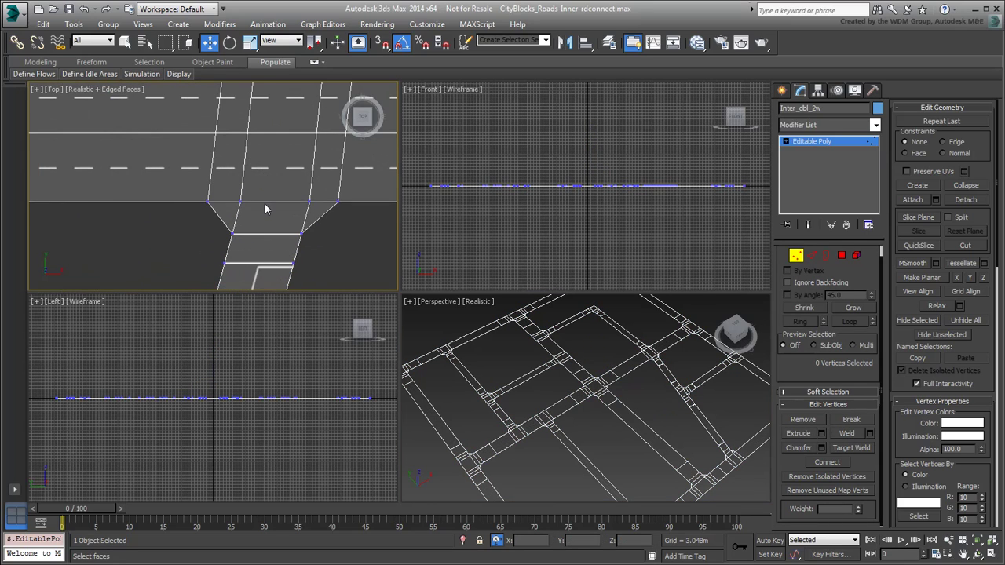
{"action": "middle_click_drag", "start_coordinate": [264, 203], "coordinate": [244, 244]}
{"action": "scroll", "coordinate": [269, 176], "scroll_direction": "up", "scroll_amount": 5}
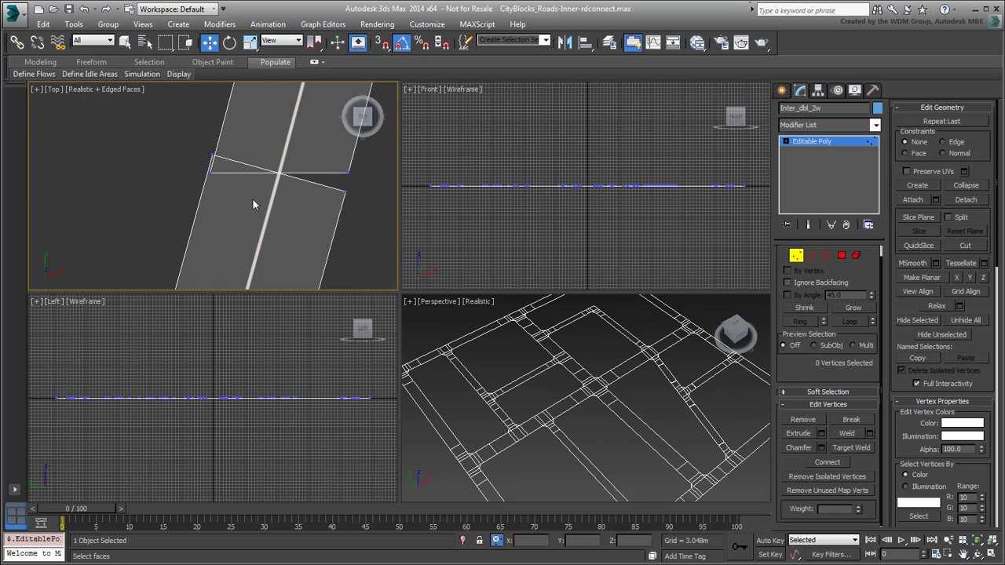
{"action": "scroll", "coordinate": [249, 206], "scroll_direction": "down", "scroll_amount": 6}
{"action": "middle_click_drag", "start_coordinate": [244, 280], "coordinate": [258, 135]}
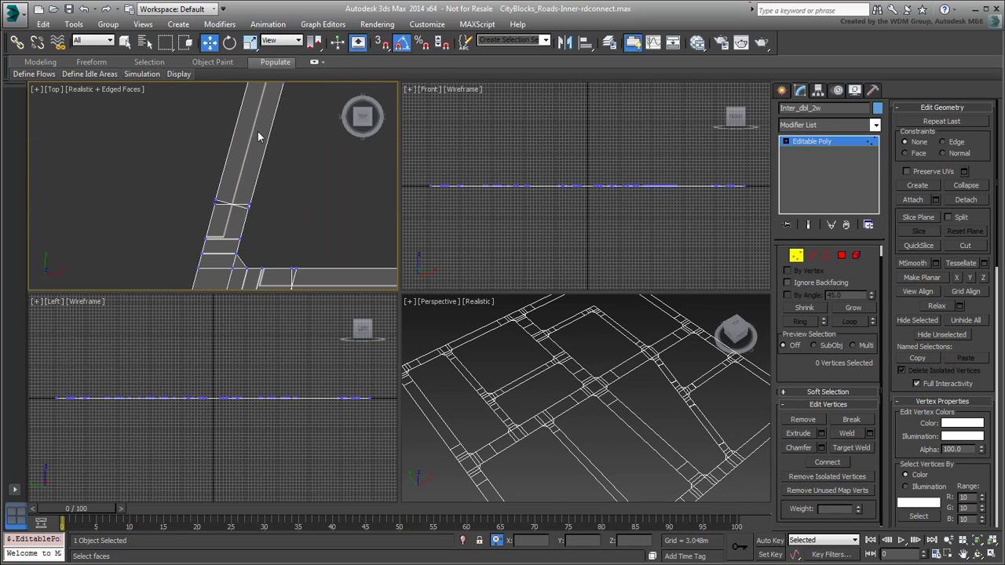
{"action": "scroll", "coordinate": [238, 206], "scroll_direction": "up", "scroll_amount": 4}
{"action": "scroll", "coordinate": [238, 220], "scroll_direction": "down", "scroll_amount": 5}
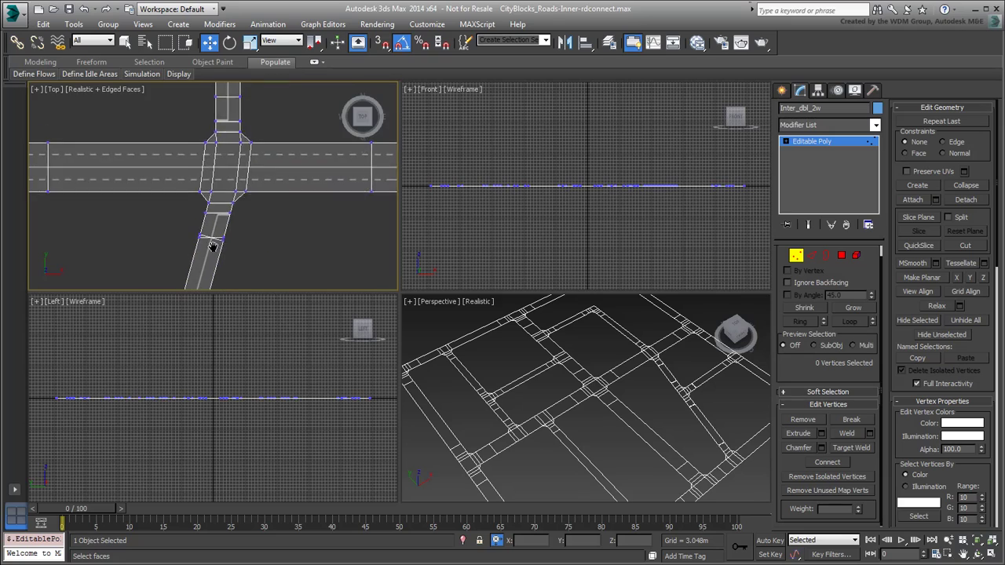
{"action": "scroll", "coordinate": [241, 230], "scroll_direction": "up", "scroll_amount": 4}
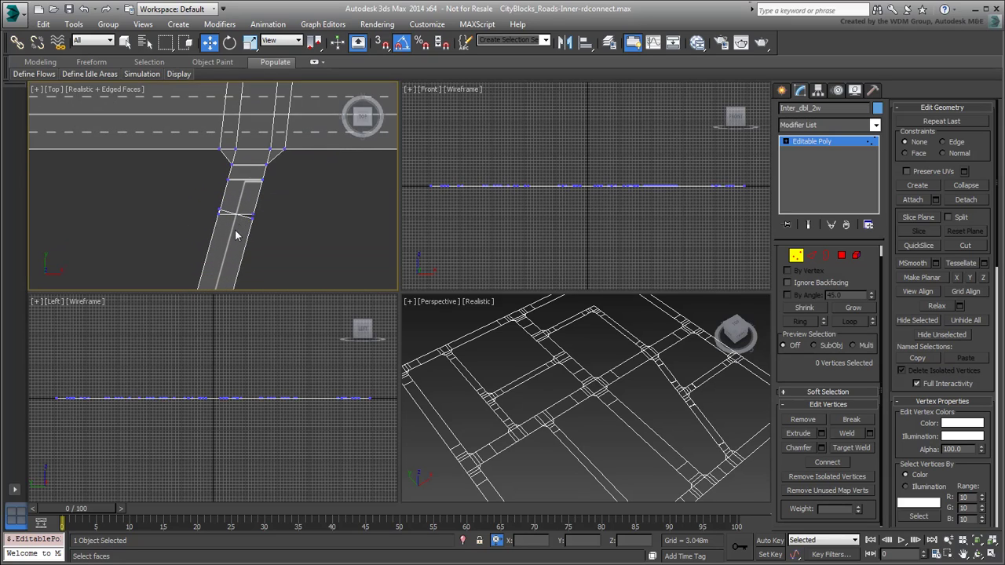
{"action": "left_click", "coordinate": [851, 448]}
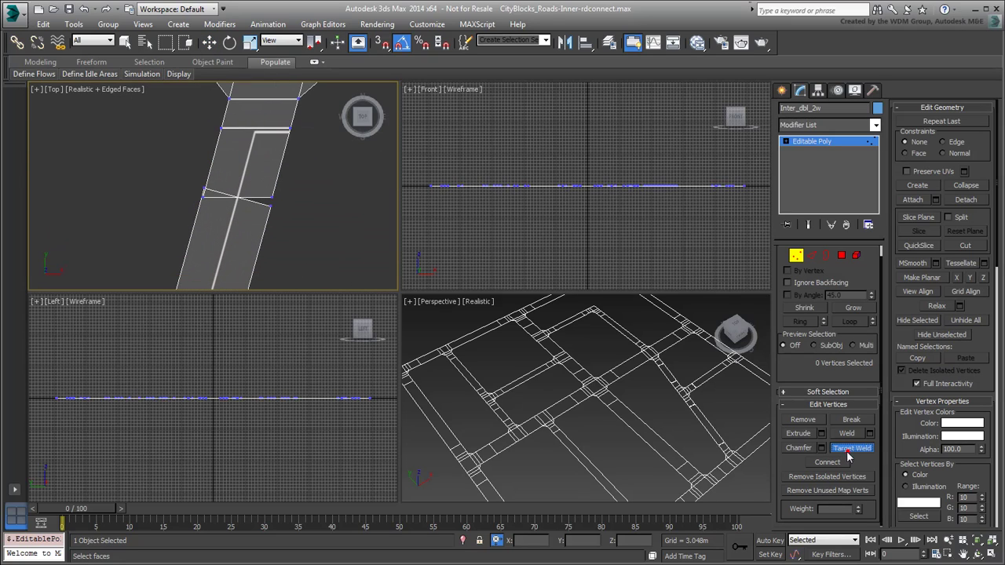
{"action": "left_click", "coordinate": [203, 195]}
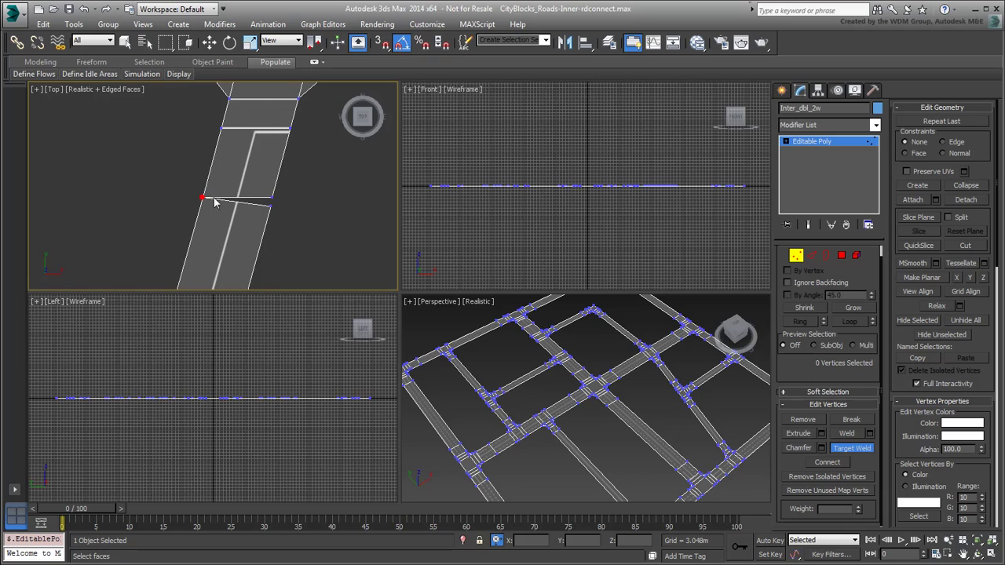
{"action": "left_click", "coordinate": [270, 200]}
Maximize the Top view and target-weld both vertex pairs at the slanted road's joint just above the side-road junction
{"action": "scroll", "coordinate": [220, 252], "scroll_direction": "up", "scroll_amount": 2}
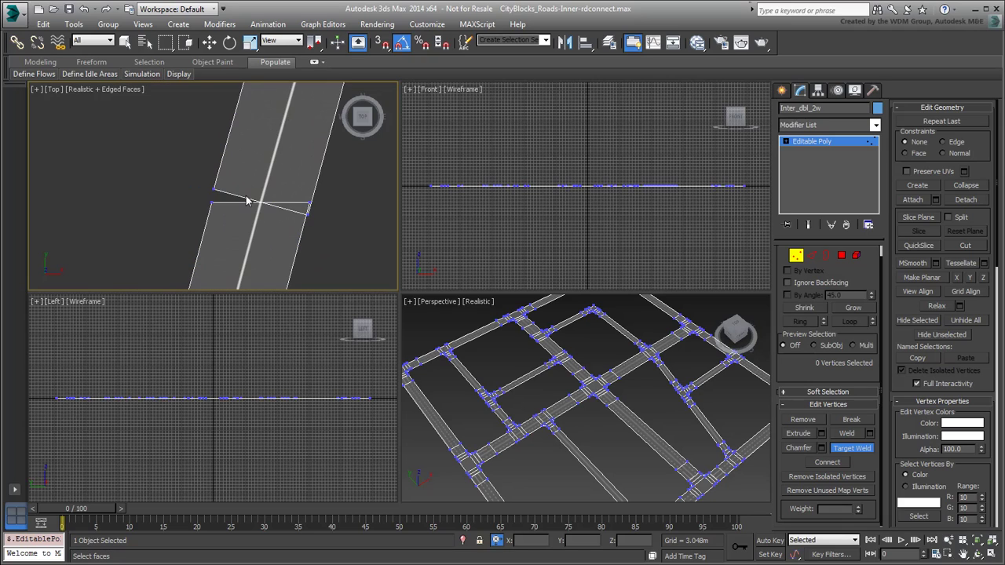
{"action": "key", "text": "alt+w"}
{"action": "left_click", "coordinate": [401, 301]}
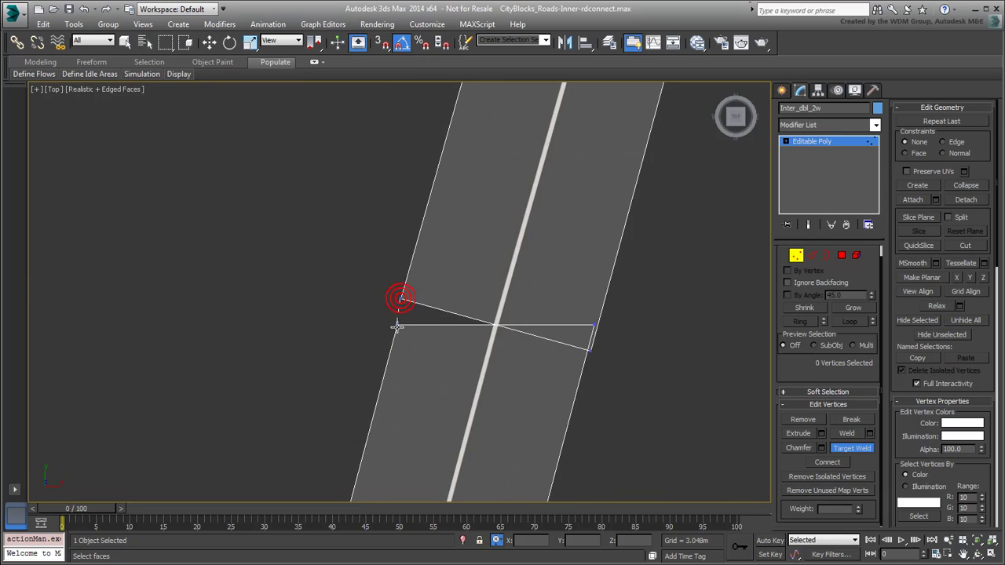
{"action": "left_click", "coordinate": [398, 325]}
{"action": "left_click", "coordinate": [590, 350]}
{"action": "left_click", "coordinate": [595, 323]}
Target-weld both vertex pairs at the slanted road's joint just below the side-road junction
{"action": "scroll", "coordinate": [502, 359], "scroll_direction": "down", "scroll_amount": 3}
{"action": "middle_click_drag", "start_coordinate": [502, 359], "coordinate": [476, 229]}
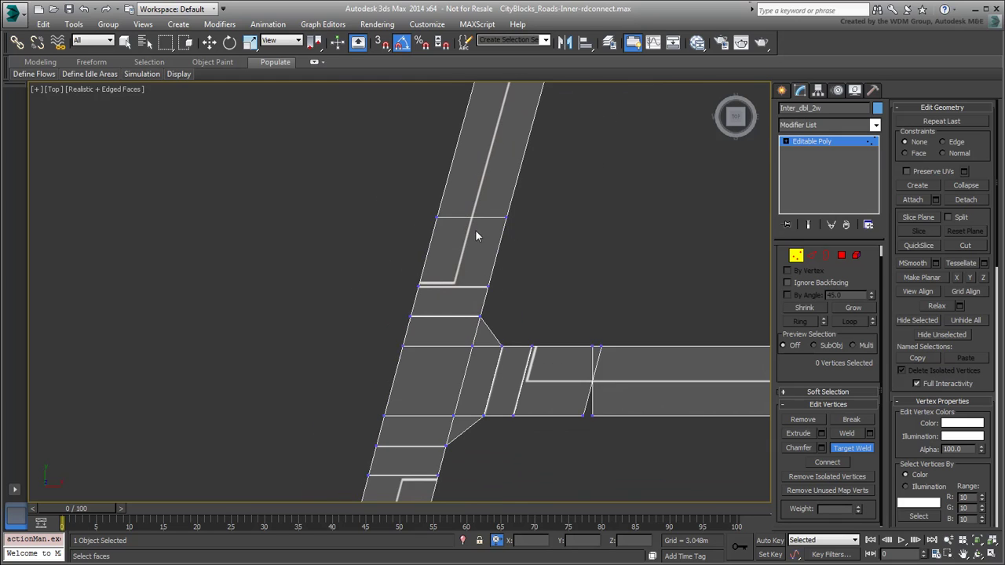
{"action": "middle_click_drag", "start_coordinate": [455, 372], "coordinate": [489, 228]}
{"action": "scroll", "coordinate": [424, 405], "scroll_direction": "up", "scroll_amount": 1}
{"action": "middle_click_drag", "start_coordinate": [424, 406], "coordinate": [447, 302]}
{"action": "scroll", "coordinate": [447, 302], "scroll_direction": "up", "scroll_amount": 2}
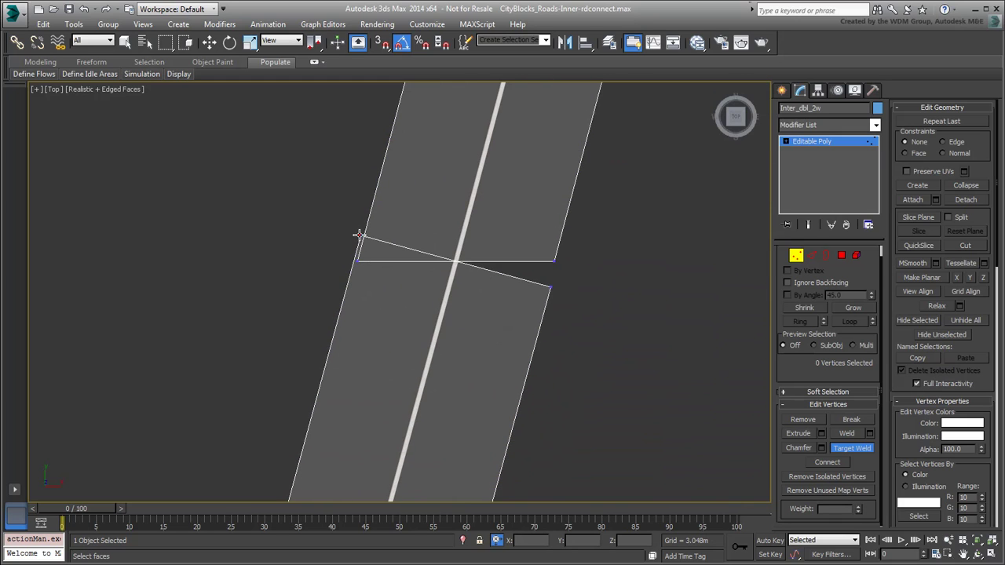
{"action": "left_click", "coordinate": [358, 235]}
{"action": "left_click", "coordinate": [358, 261]}
{"action": "left_click", "coordinate": [551, 287]}
{"action": "left_click", "coordinate": [554, 261]}
Target-weld the upper and lower vertex pairs where the horizontal side road branches off the slanted road
{"action": "scroll", "coordinate": [559, 210], "scroll_direction": "down", "scroll_amount": 3}
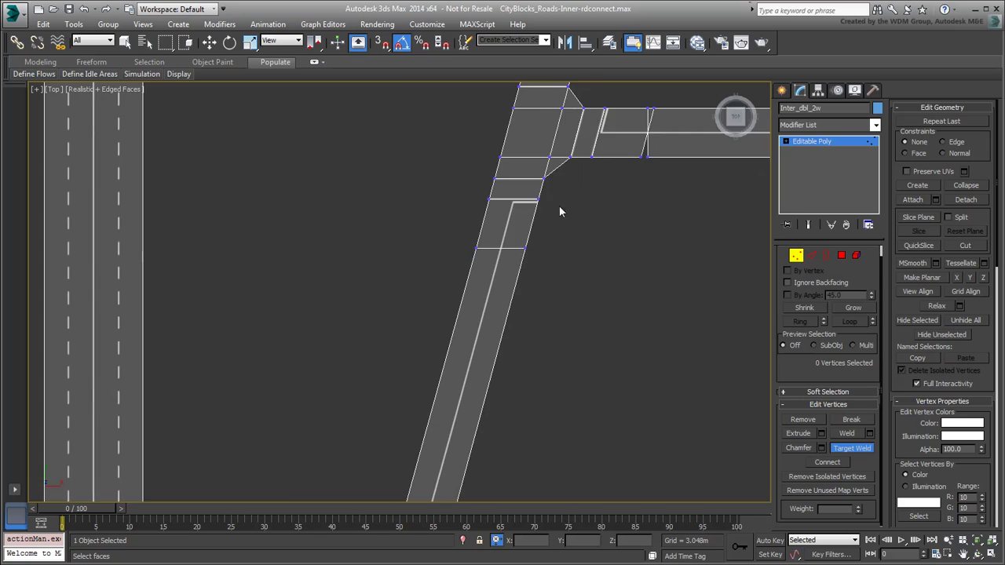
{"action": "scroll", "coordinate": [559, 210], "scroll_direction": "up", "scroll_amount": 4}
{"action": "left_click", "coordinate": [498, 164]}
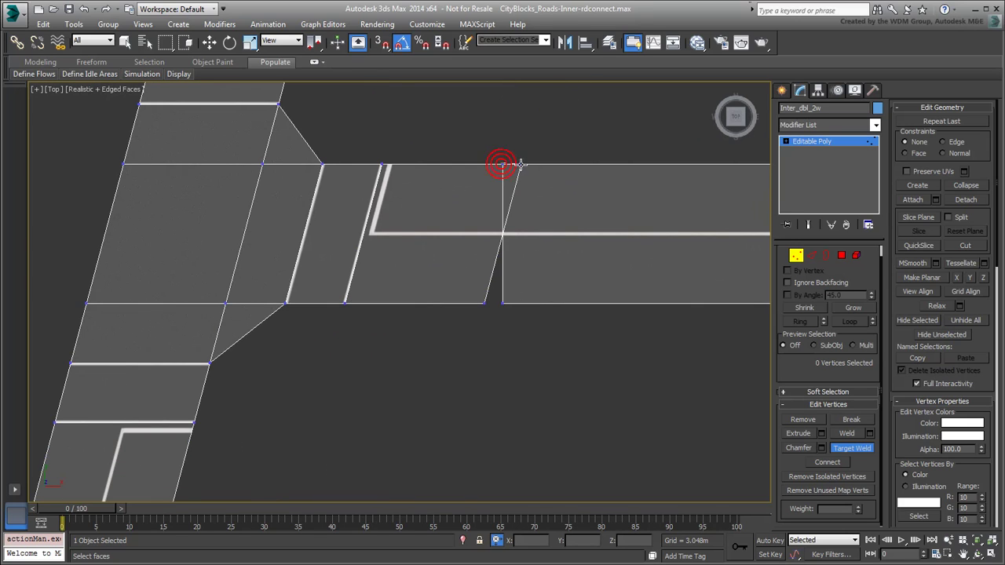
{"action": "left_click", "coordinate": [485, 301]}
Target-weld both vertex pairs at the slanted road's lower end, just above the bottom perimeter road
{"action": "scroll", "coordinate": [437, 269], "scroll_direction": "down", "scroll_amount": 3}
{"action": "scroll", "coordinate": [388, 329], "scroll_direction": "up", "scroll_amount": 3}
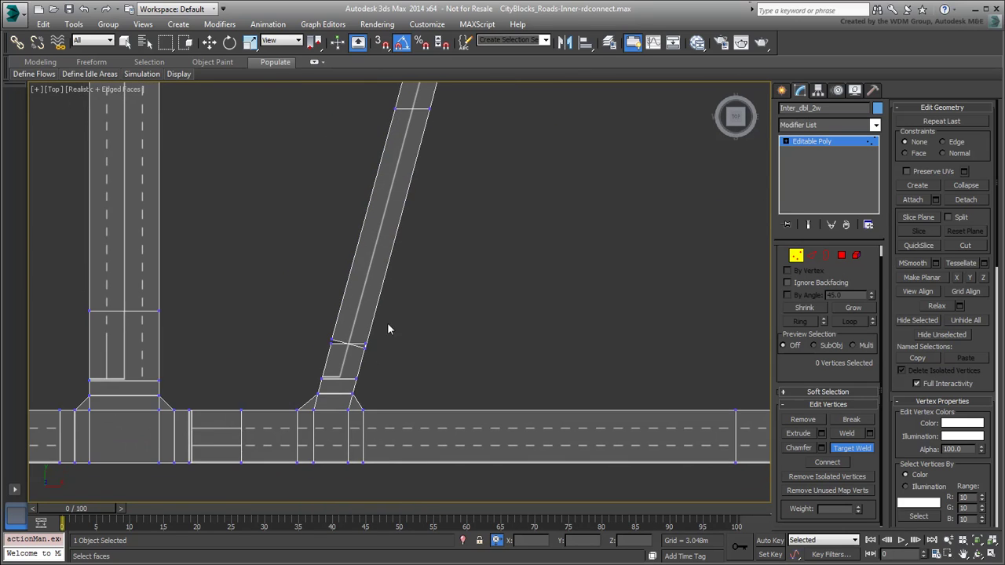
{"action": "scroll", "coordinate": [338, 323], "scroll_direction": "up", "scroll_amount": 4}
{"action": "left_click", "coordinate": [298, 304]}
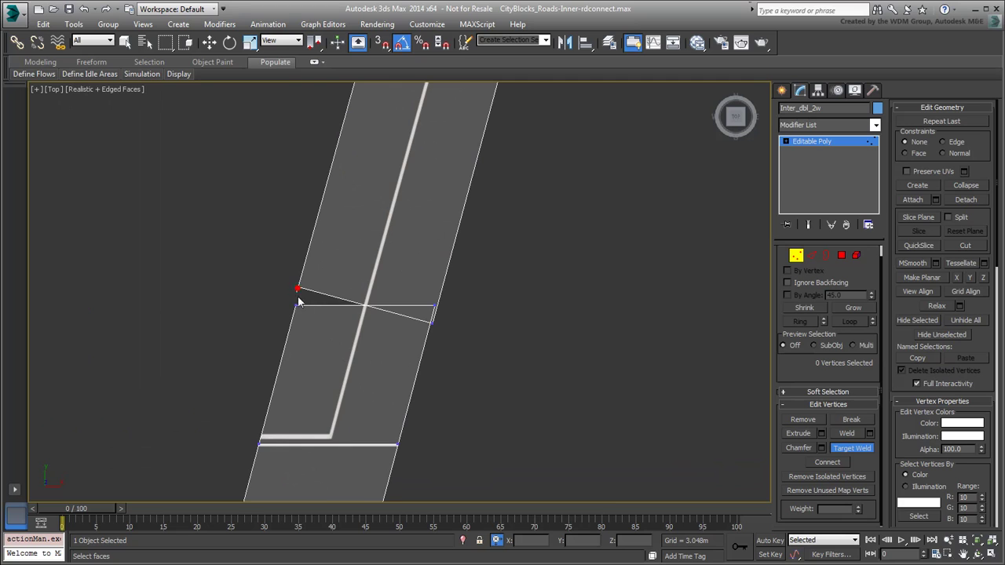
{"action": "left_click", "coordinate": [433, 306]}
Leave vertex editing, maximize the Perspective view and deselect the road network to inspect it as a whole
{"action": "scroll", "coordinate": [436, 318], "scroll_direction": "down", "scroll_amount": 5}
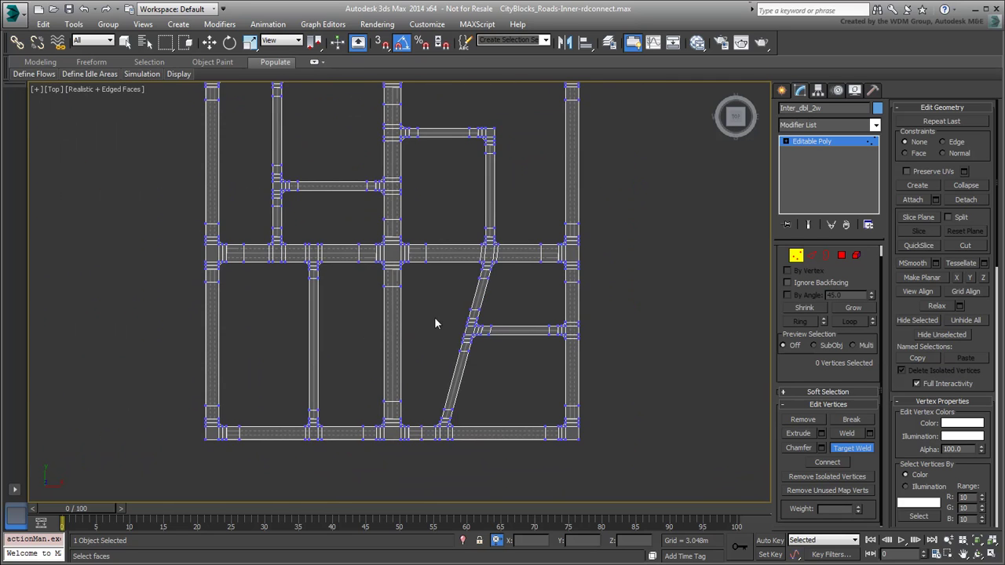
{"action": "middle_click_drag", "start_coordinate": [436, 322], "coordinate": [412, 356]}
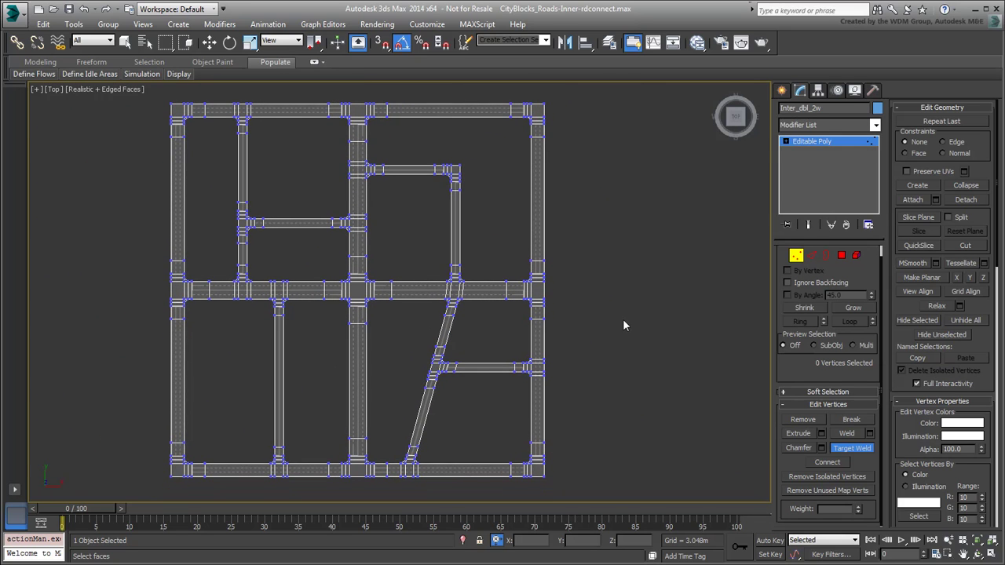
{"action": "left_click", "coordinate": [794, 256]}
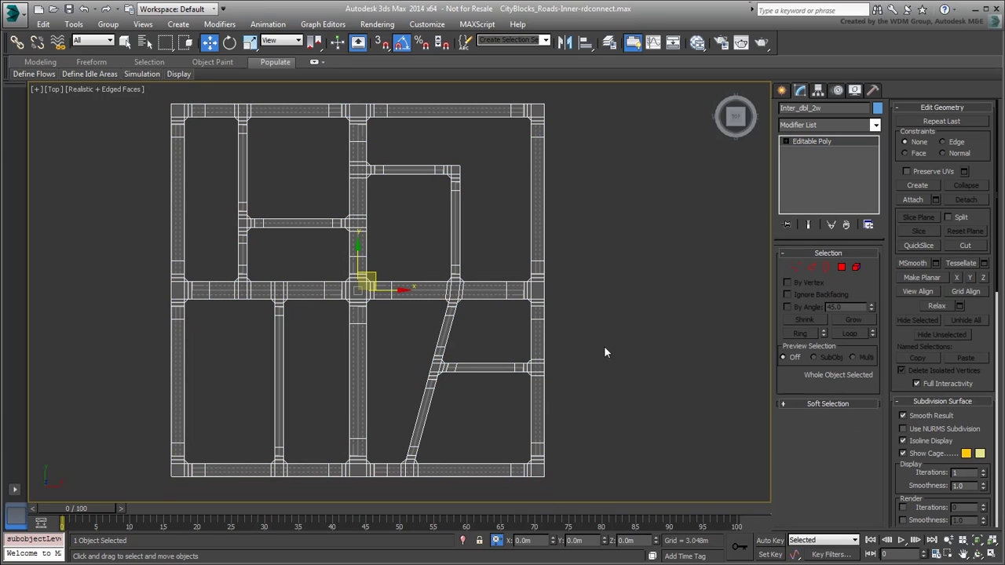
{"action": "key", "text": "alt+w"}
{"action": "key", "text": "alt+w"}
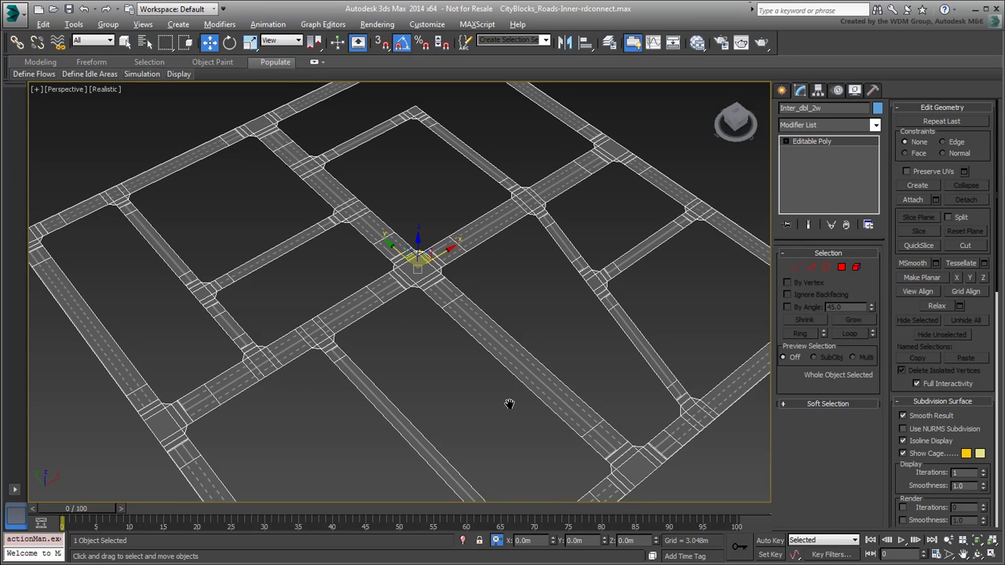
{"action": "scroll", "coordinate": [442, 359], "scroll_direction": "up", "scroll_amount": 2}
{"action": "scroll", "coordinate": [591, 335], "scroll_direction": "up", "scroll_amount": 8}
{"action": "scroll", "coordinate": [591, 334], "scroll_direction": "down", "scroll_amount": 15}
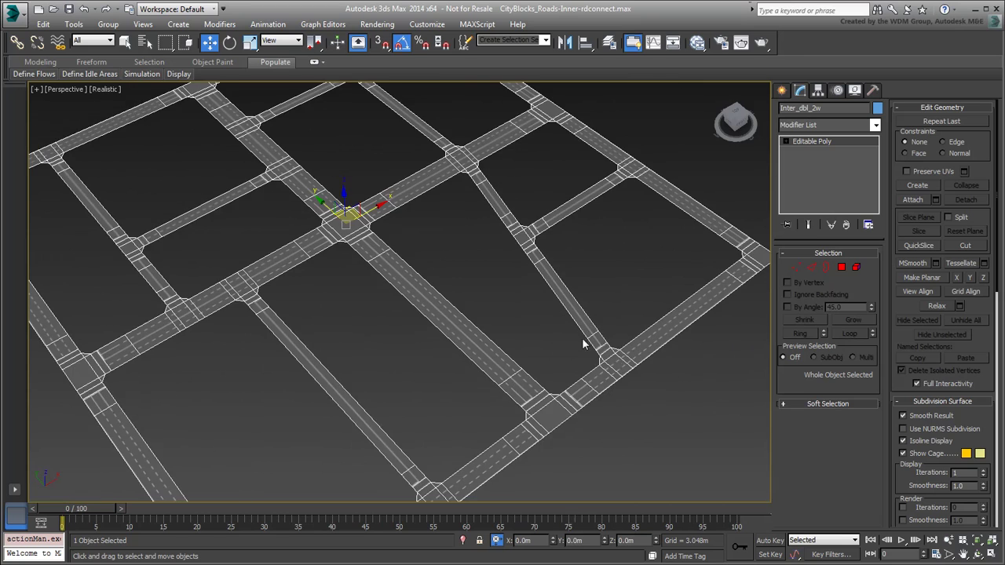
{"action": "middle_click_drag", "start_coordinate": [466, 347], "coordinate": [500, 335]}
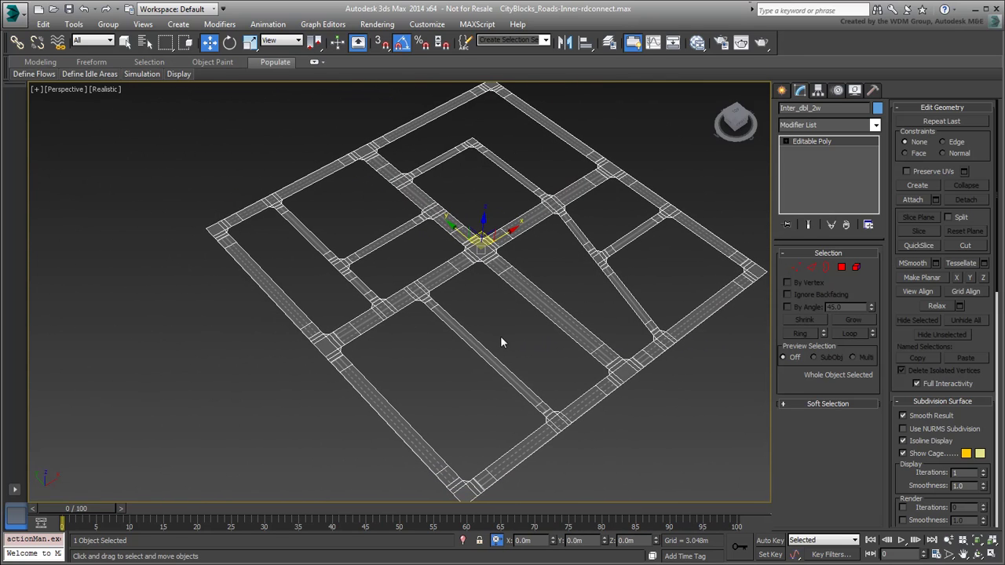
{"action": "left_click", "coordinate": [502, 337]}
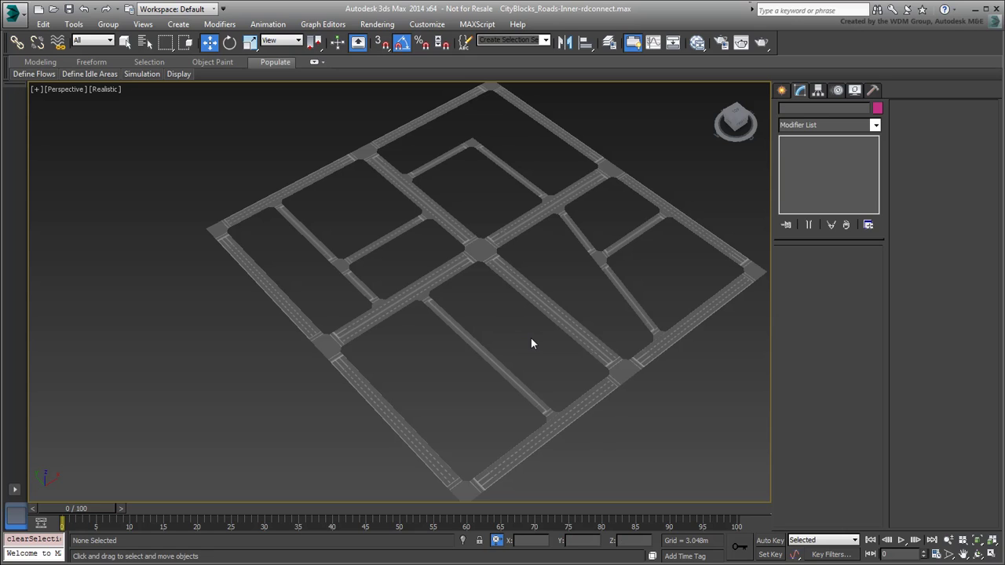
{"action": "middle_click_drag", "start_coordinate": [530, 343], "coordinate": [554, 328]}
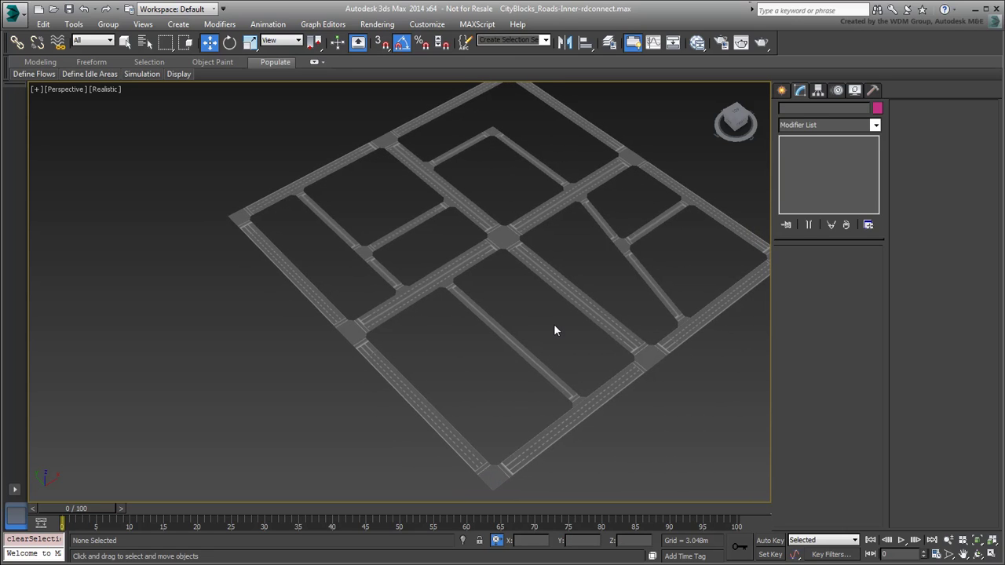
Open the Slate Material Editor and delete all material and map nodes from the Roads view
{"action": "left_click", "coordinate": [696, 46]}
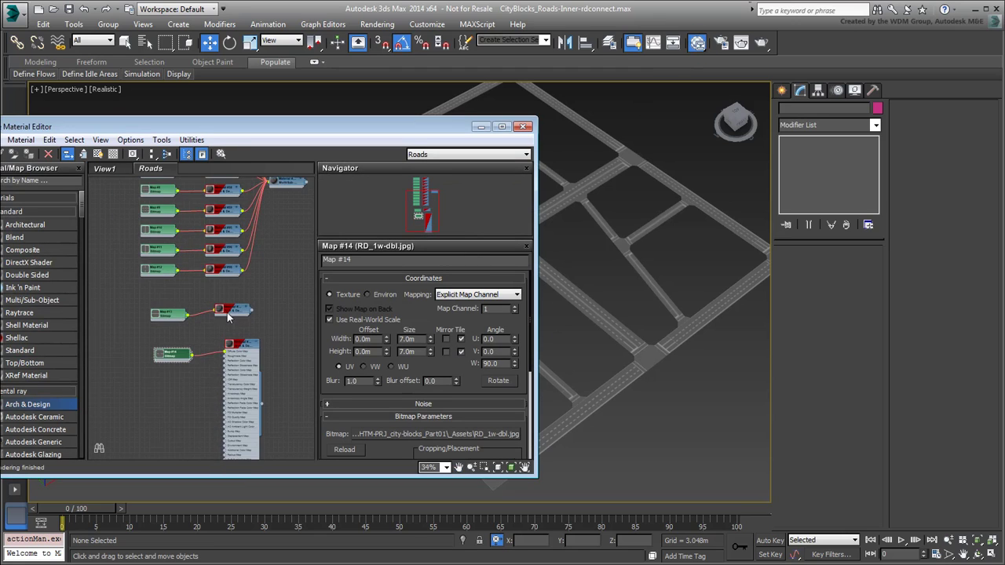
{"action": "scroll", "coordinate": [227, 312], "scroll_direction": "down", "scroll_amount": 5}
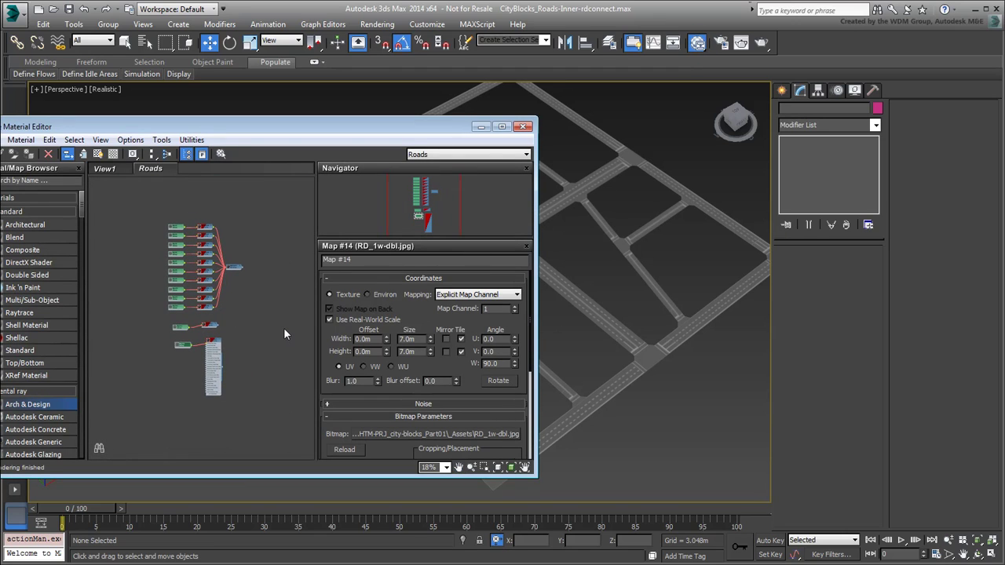
{"action": "left_click_drag", "start_coordinate": [277, 194], "coordinate": [112, 434]}
{"action": "key", "text": "Delete"}
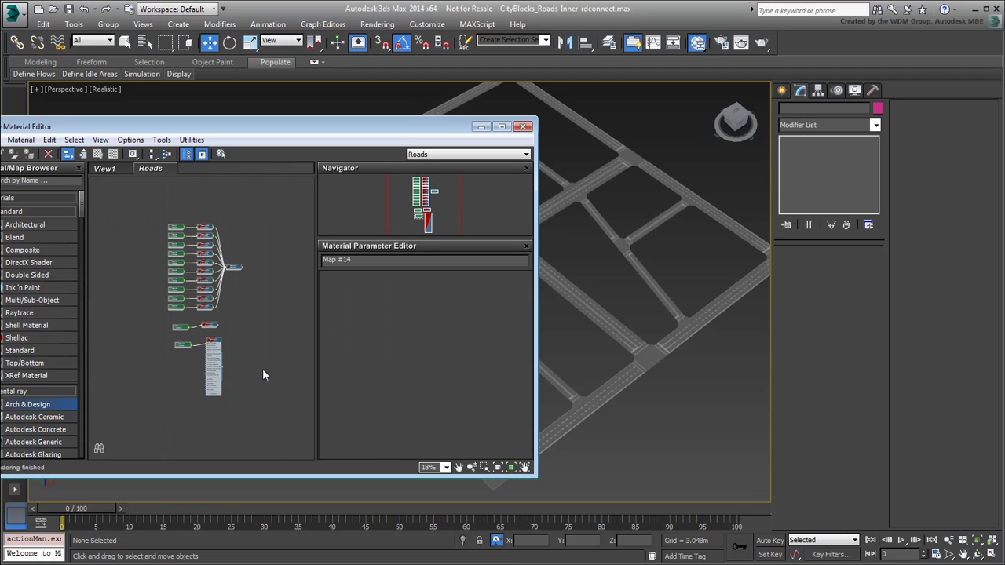
Pick the combined material from the road network into the emptied Roads view
{"action": "left_click_drag", "start_coordinate": [38, 130], "coordinate": [71, 126]}
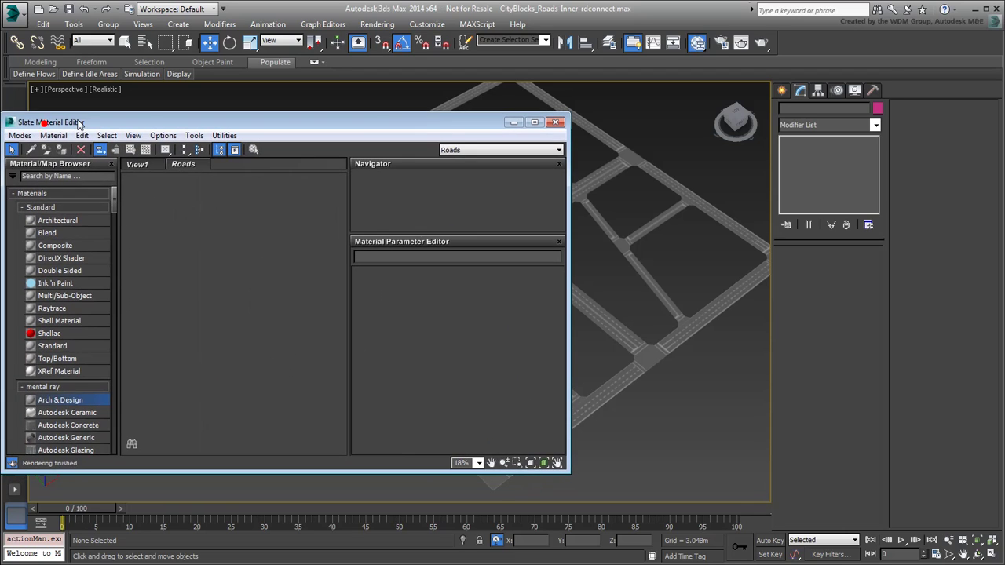
{"action": "left_click", "coordinate": [31, 150]}
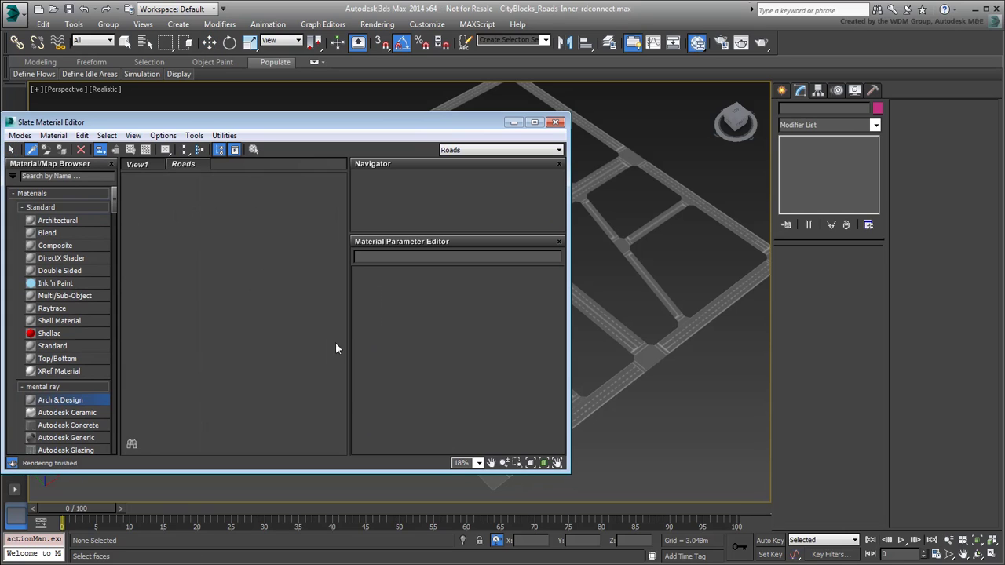
{"action": "left_click", "coordinate": [672, 322]}
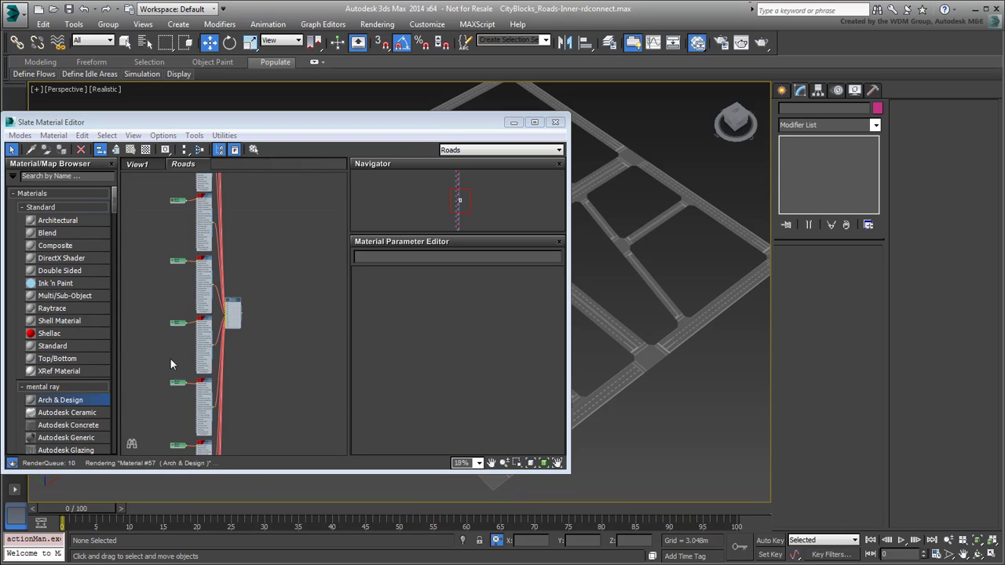
Select and collapse all nodes of the picked material, lay them out vertically in the Roads view and clear the selection
{"action": "middle_click_drag", "start_coordinate": [246, 354], "coordinate": [262, 313]}
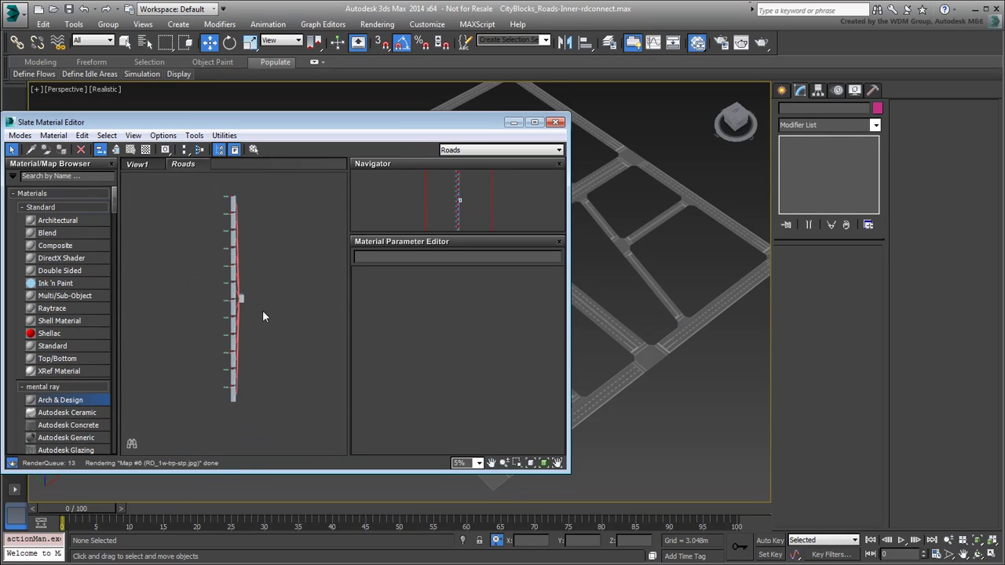
{"action": "left_click_drag", "start_coordinate": [268, 186], "coordinate": [197, 242]}
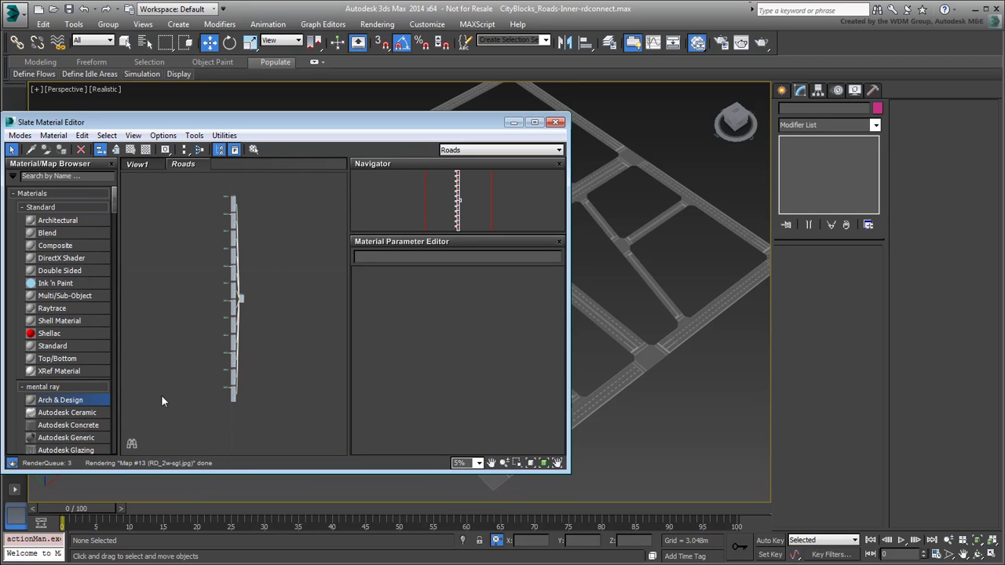
{"action": "left_click", "coordinate": [134, 136]}
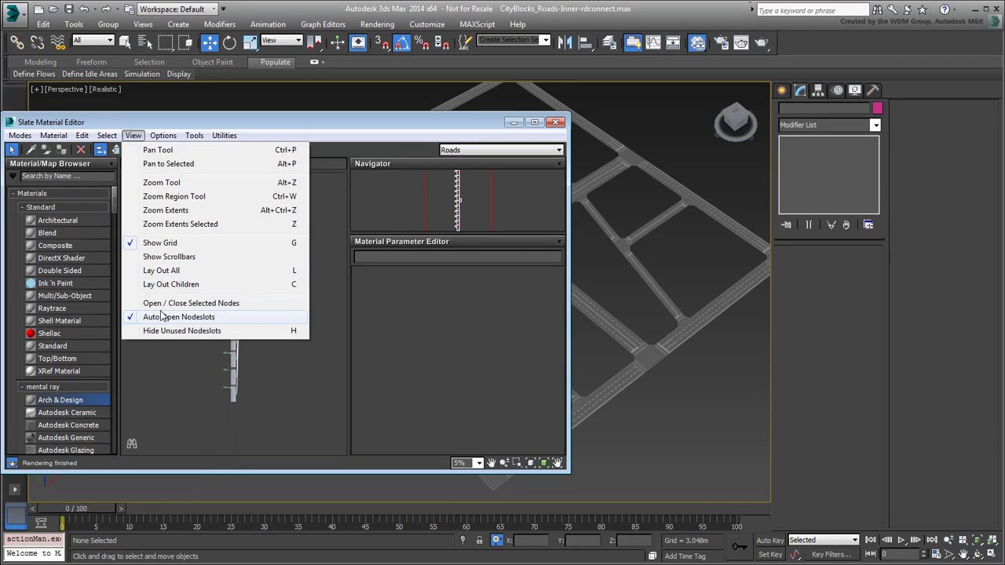
{"action": "left_click", "coordinate": [164, 306]}
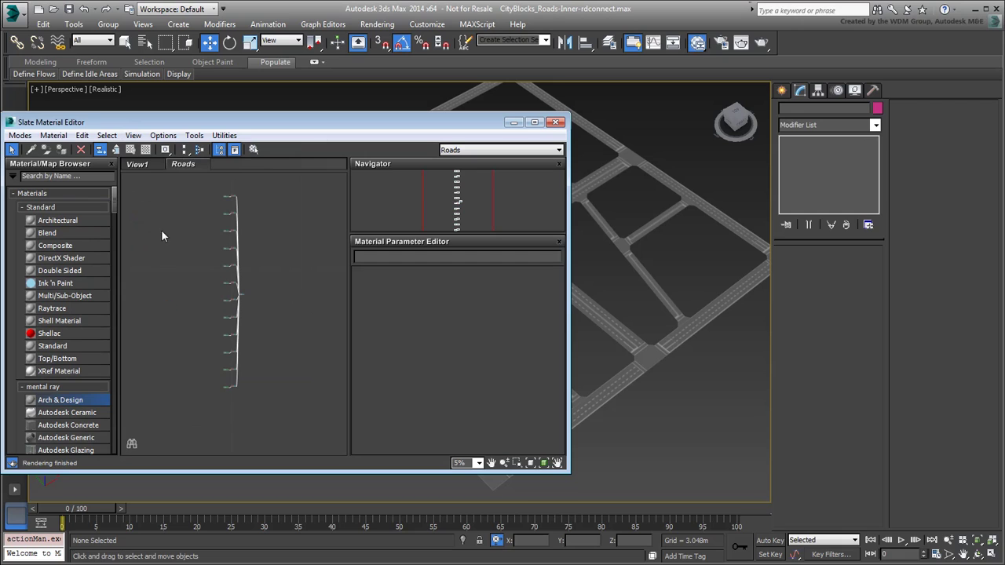
{"action": "left_click", "coordinate": [182, 151]}
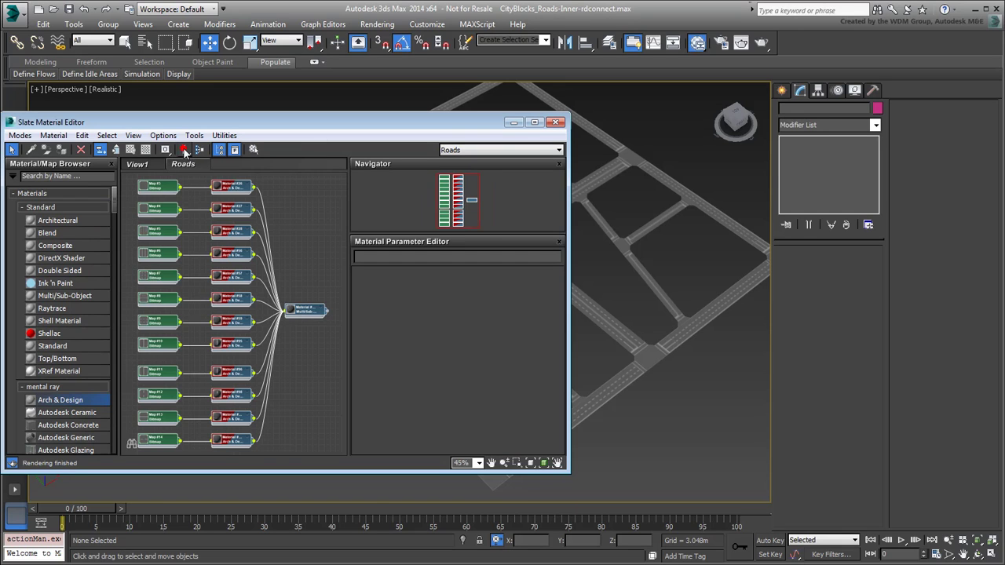
{"action": "left_click", "coordinate": [303, 361]}
{"action": "middle_click_drag", "start_coordinate": [186, 383], "coordinate": [197, 327]}
{"action": "scroll", "coordinate": [189, 362], "scroll_direction": "up", "scroll_amount": 1}
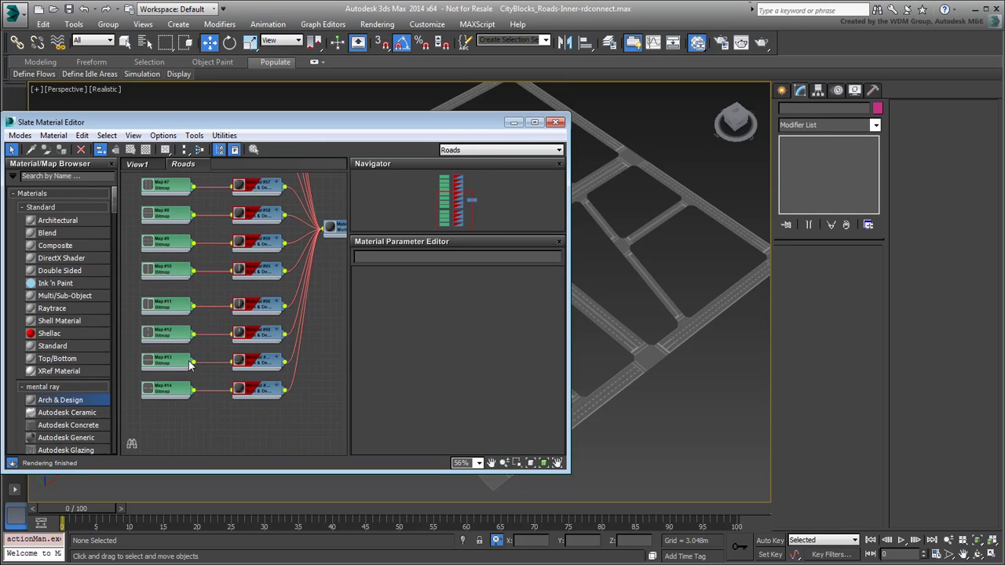
Enlarge the thumbnails of the Map #13 and Map #14 bitmap nodes in turn to examine their road markings, shrinking each back
{"action": "scroll", "coordinate": [190, 361], "scroll_direction": "up", "scroll_amount": 5}
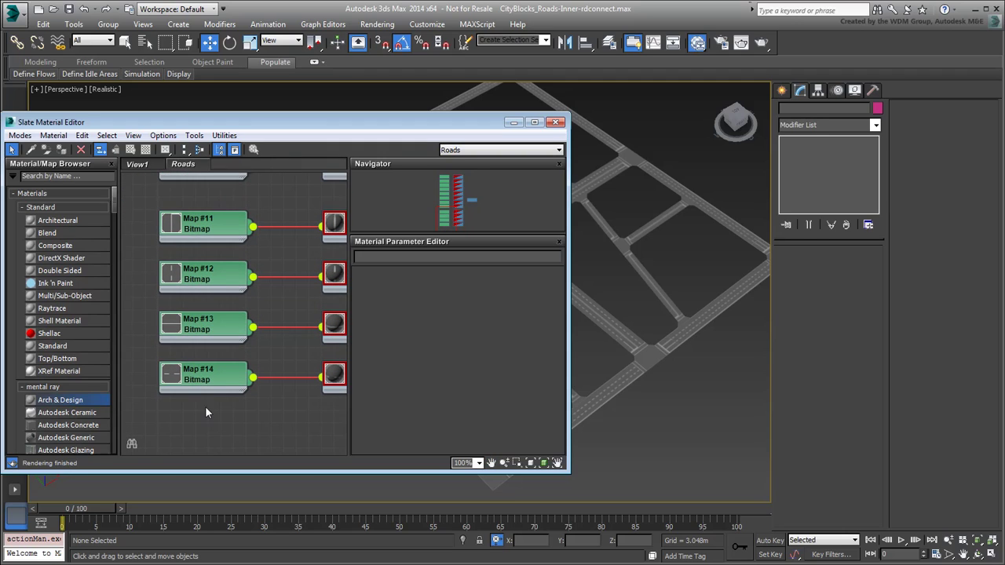
{"action": "double_click", "coordinate": [170, 324]}
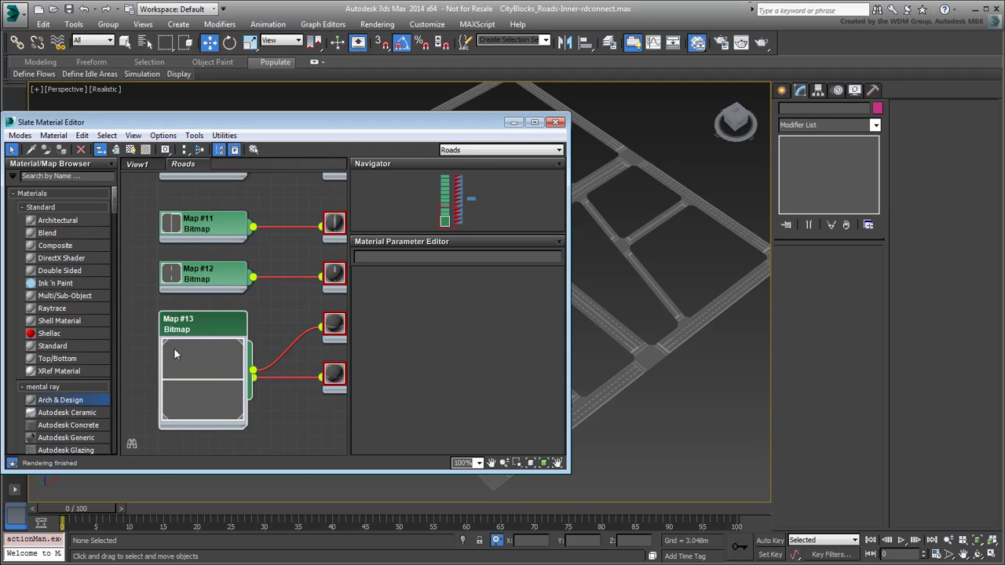
{"action": "double_click", "coordinate": [174, 354]}
{"action": "double_click", "coordinate": [171, 374]}
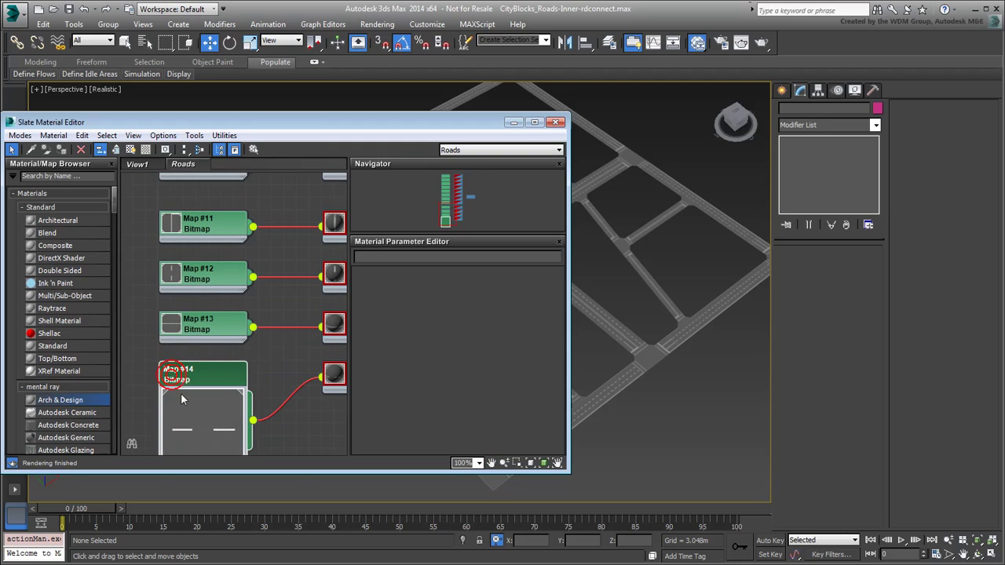
{"action": "double_click", "coordinate": [200, 418]}
Close the Slate Material Editor after viewing the full node tree and return to the whole road network in the Perspective view
{"action": "scroll", "coordinate": [179, 359], "scroll_direction": "down", "scroll_amount": 5}
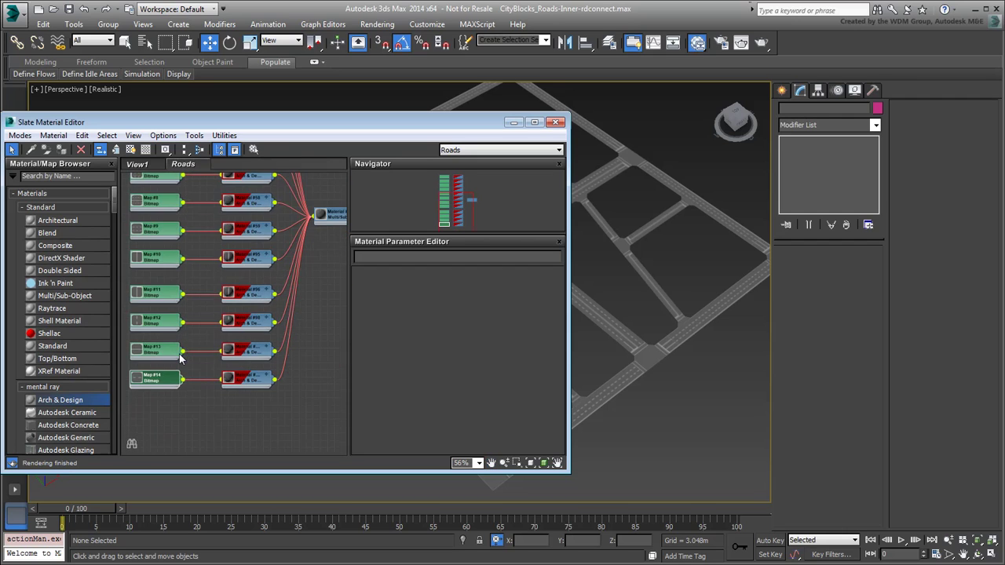
{"action": "scroll", "coordinate": [180, 351], "scroll_direction": "down", "scroll_amount": 3}
{"action": "middle_click_drag", "start_coordinate": [179, 328], "coordinate": [195, 366]}
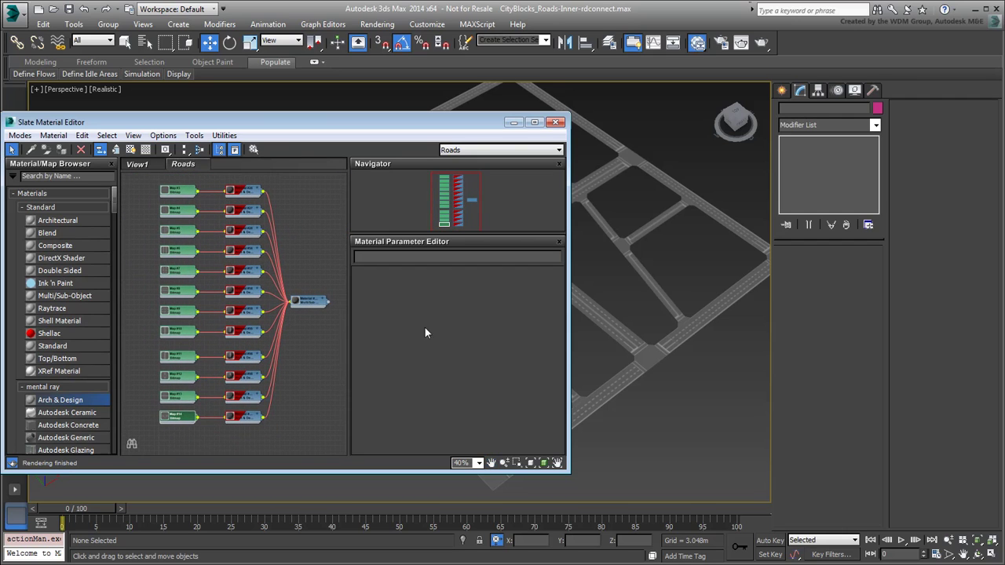
{"action": "left_click", "coordinate": [555, 122]}
{"action": "middle_click_drag", "start_coordinate": [544, 212], "coordinate": [449, 293]}
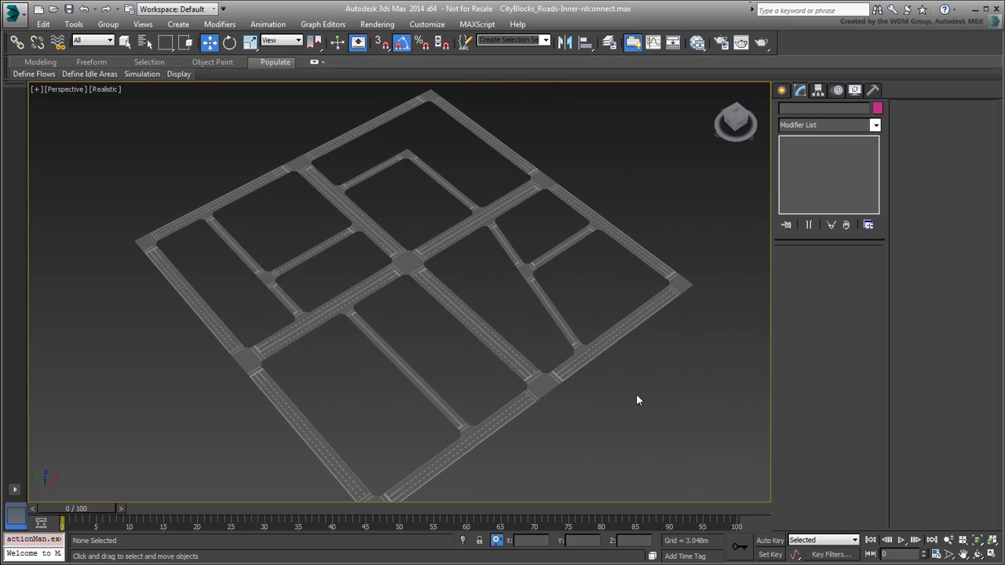